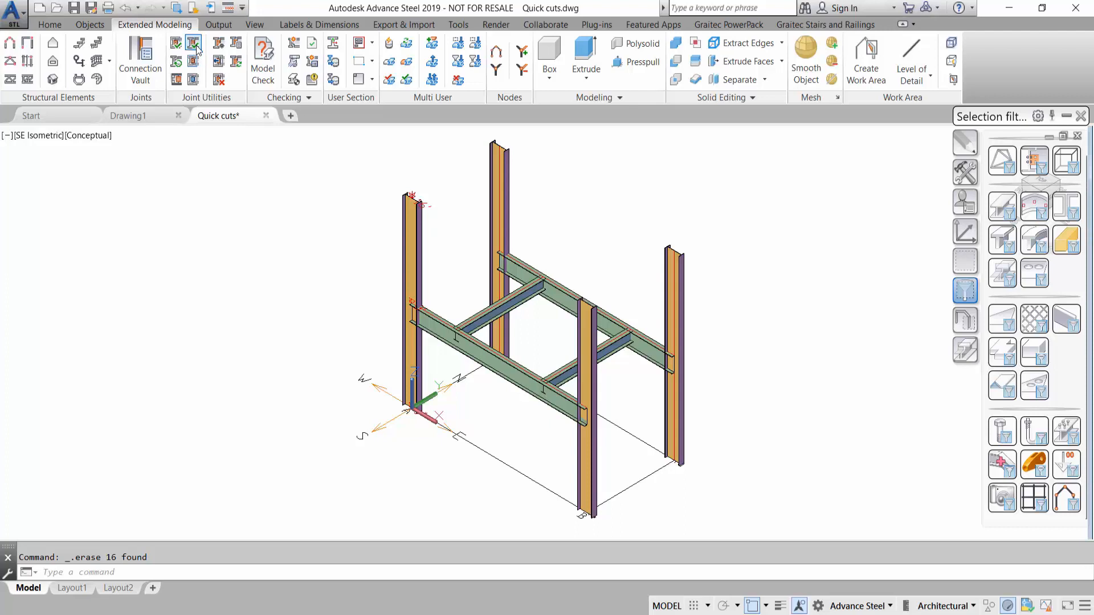
- Run Quick Cut on the whole steel frame and zoom in on the resulting cuts at a beam joint
click(194, 46)
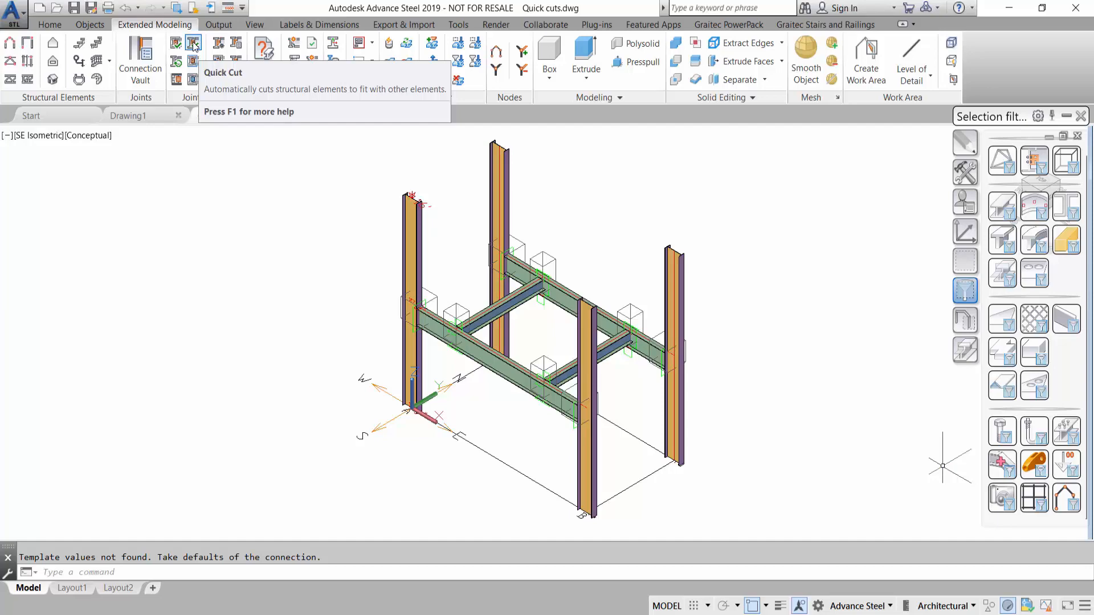
scroll(413, 308, up, 6)
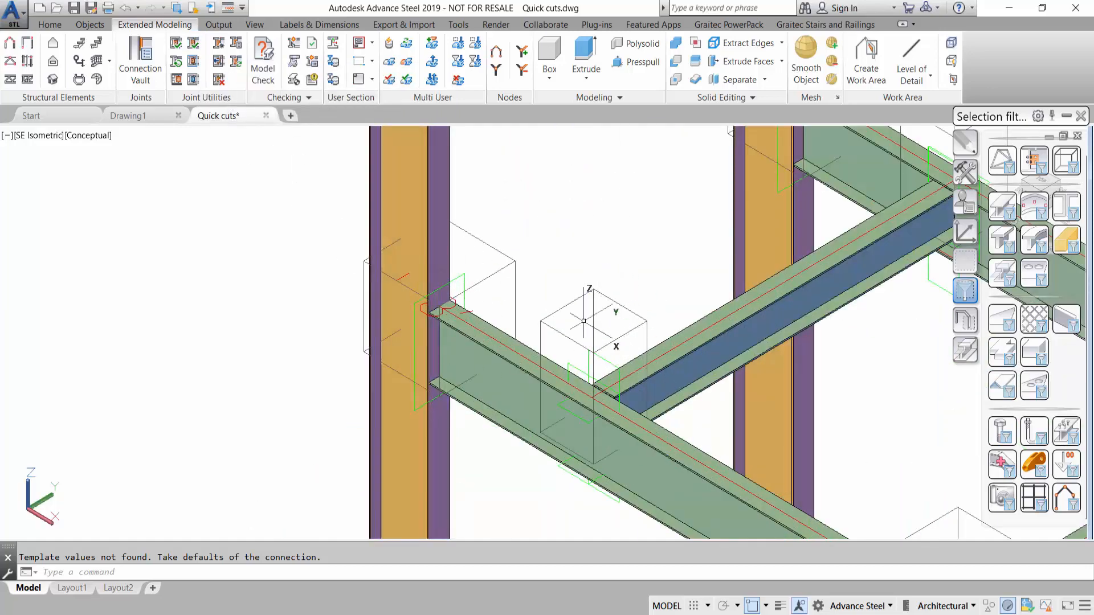
middle_drag(656, 290, 519, 309)
key(Escape)
- Switch the visual style to 2D Wireframe and inspect the cuts at the beam ends
click(95, 135)
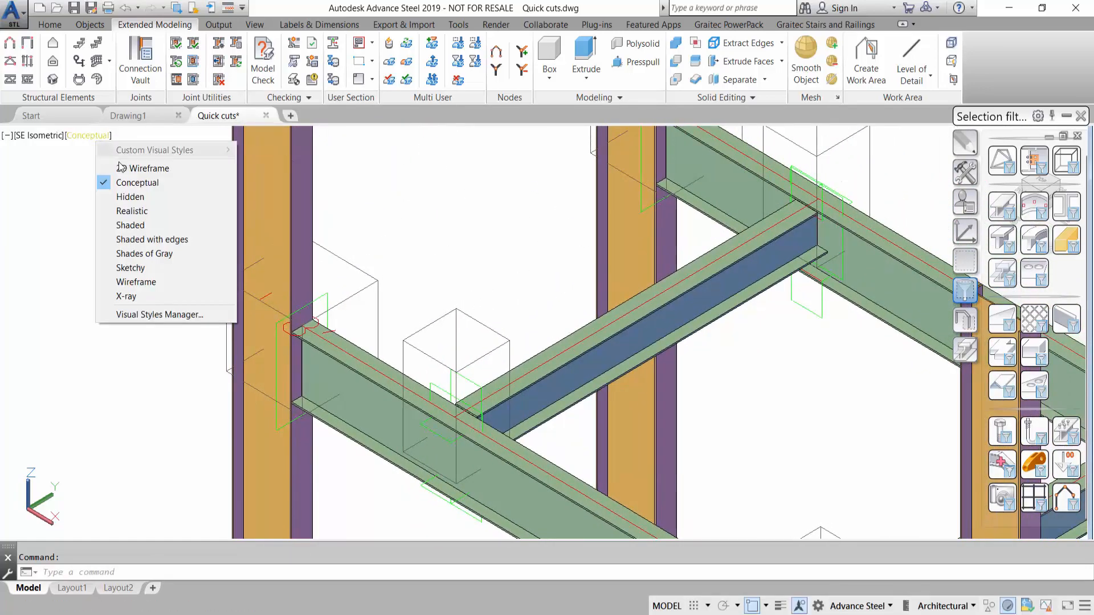
click(143, 168)
scroll(485, 390, up, 5)
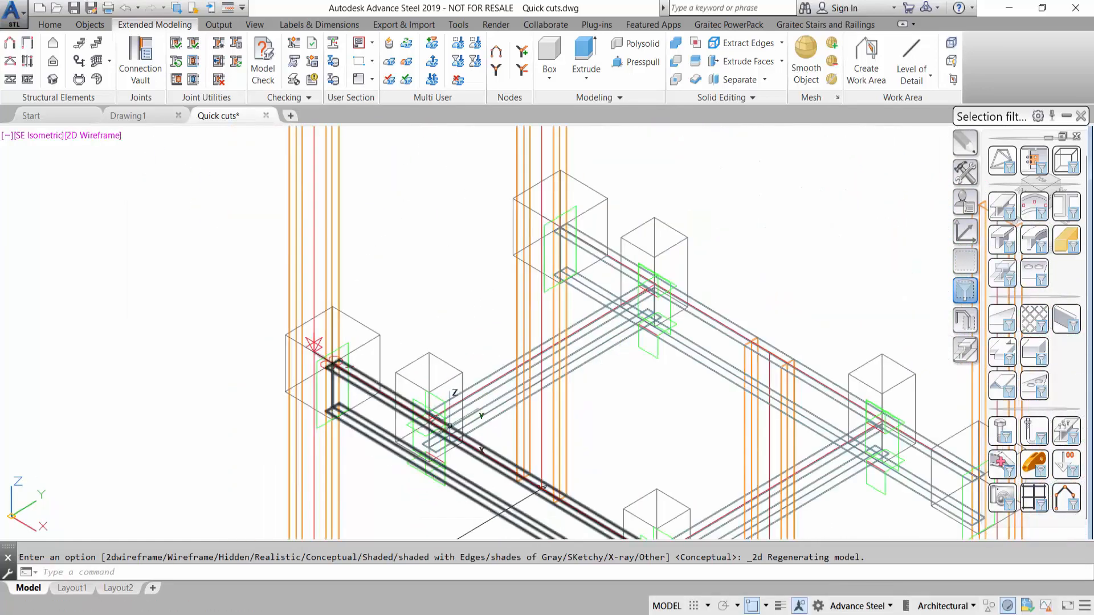
scroll(348, 399, down, 2)
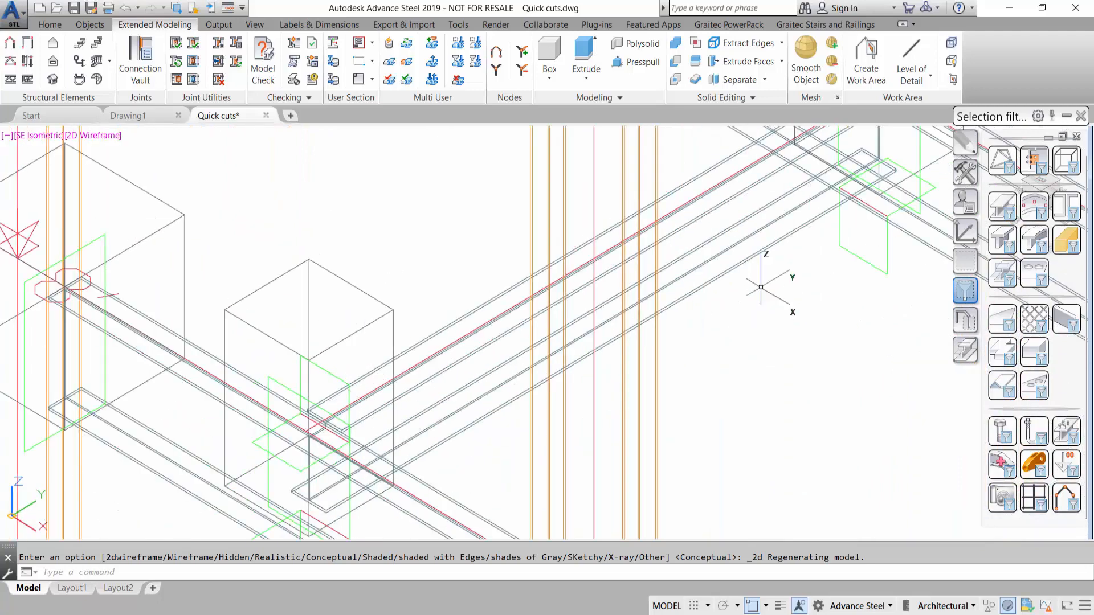
middle_drag(748, 302, 601, 464)
scroll(761, 262, down, 4)
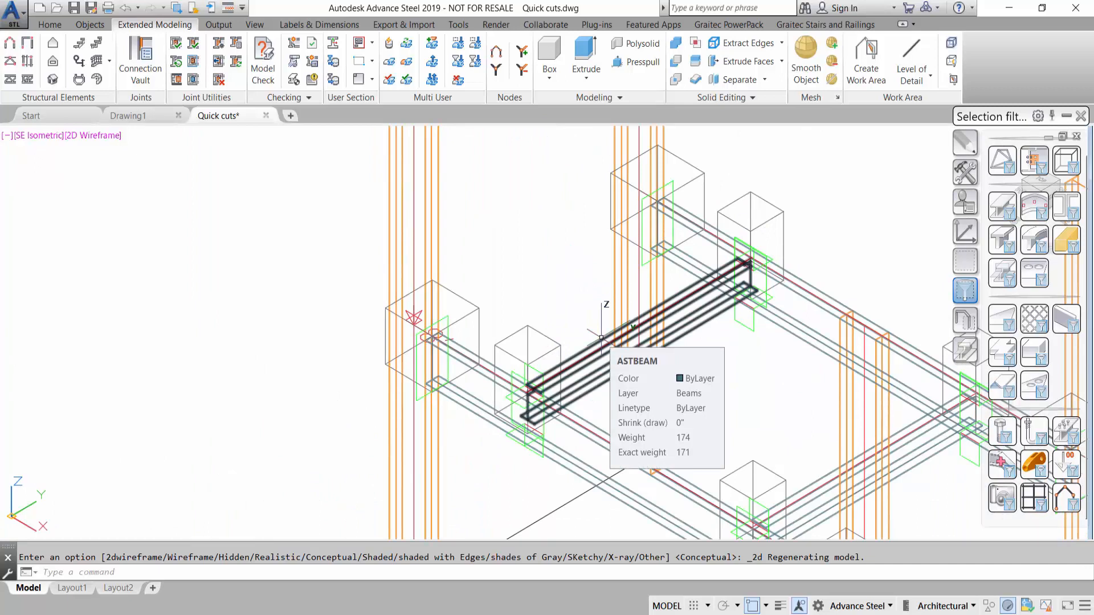
scroll(261, 298, down, 3)
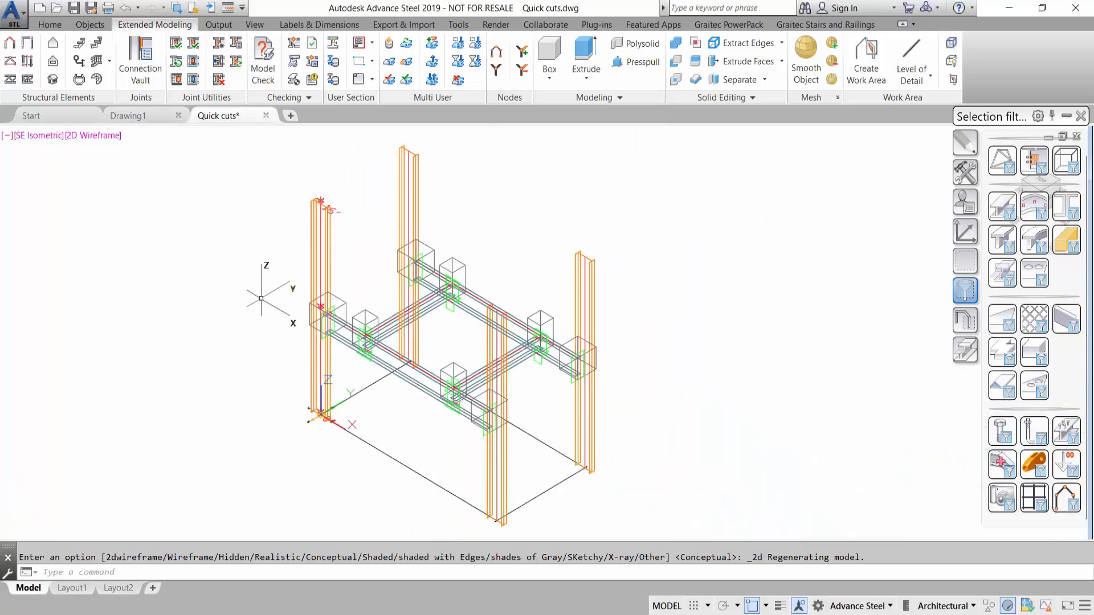
- Select all beam features in the model with the selection filter and delete them
middle_click(261, 298)
middle_click(261, 298)
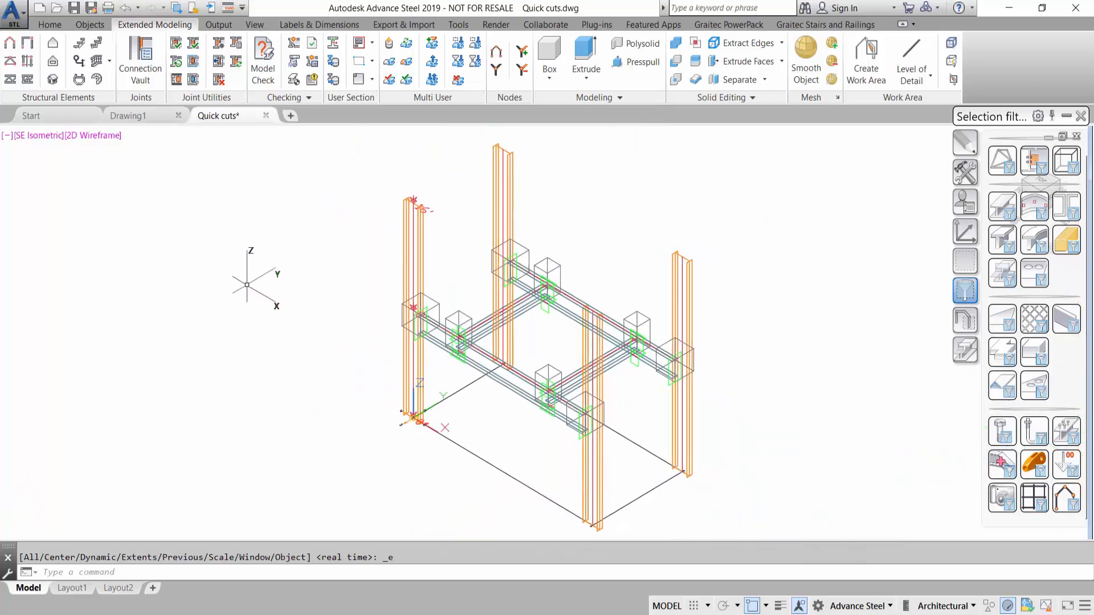
click(996, 283)
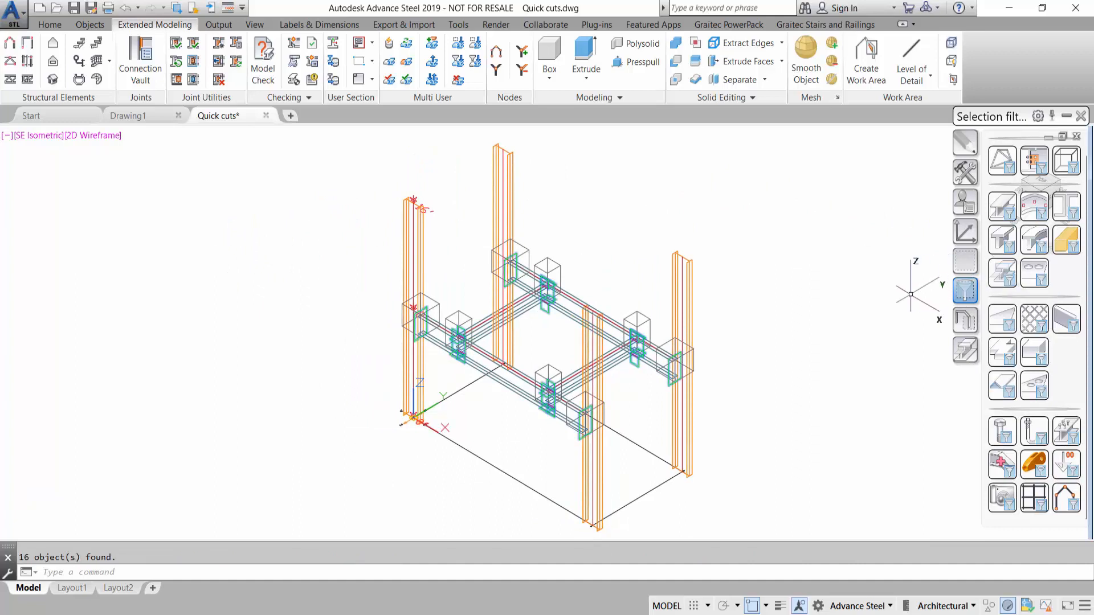
key(Delete)
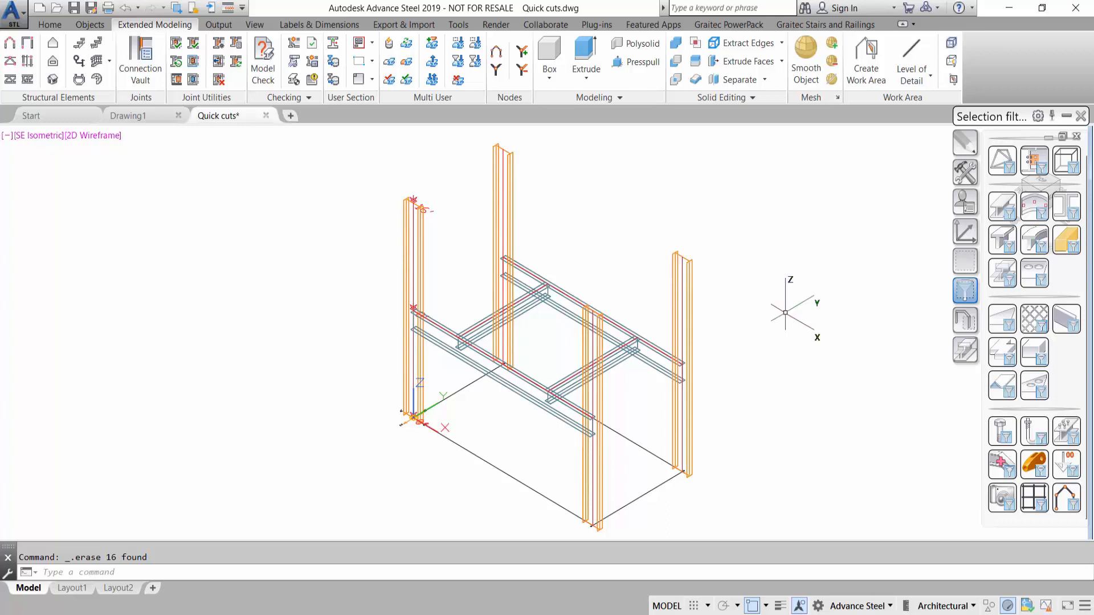
- Place connections throughout the frame with Quick Connection All and show the model in the Conceptual visual style
click(176, 43)
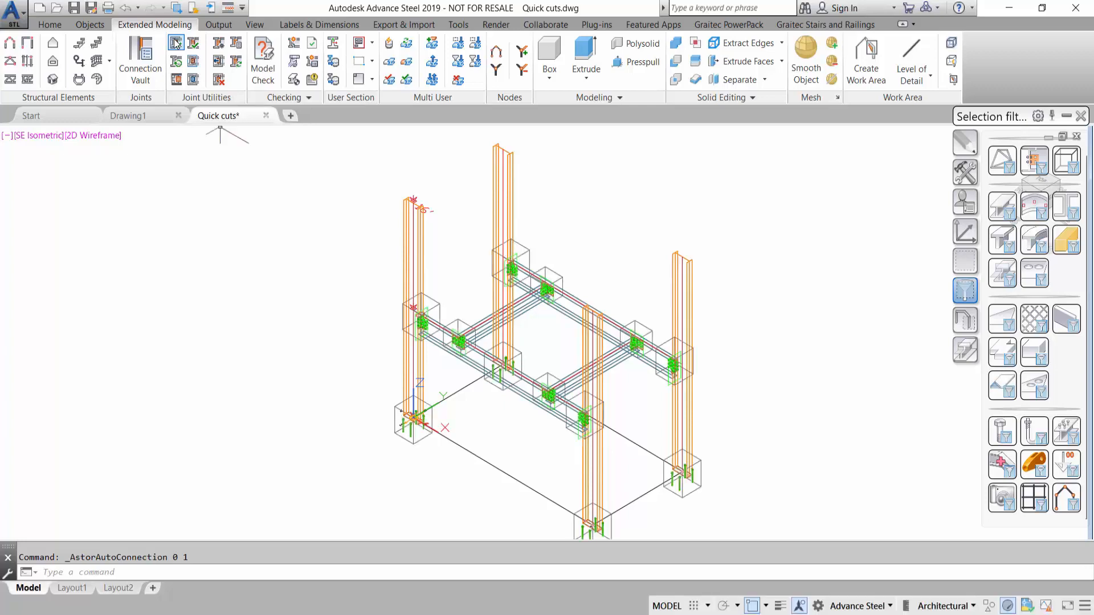
click(106, 135)
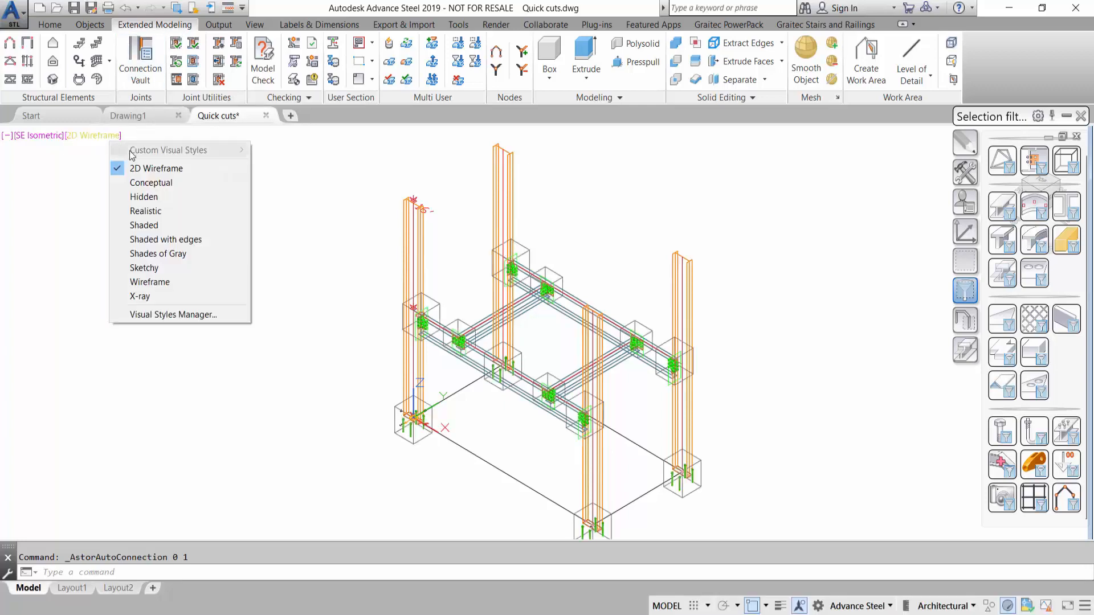
click(151, 182)
scroll(434, 295, up, 5)
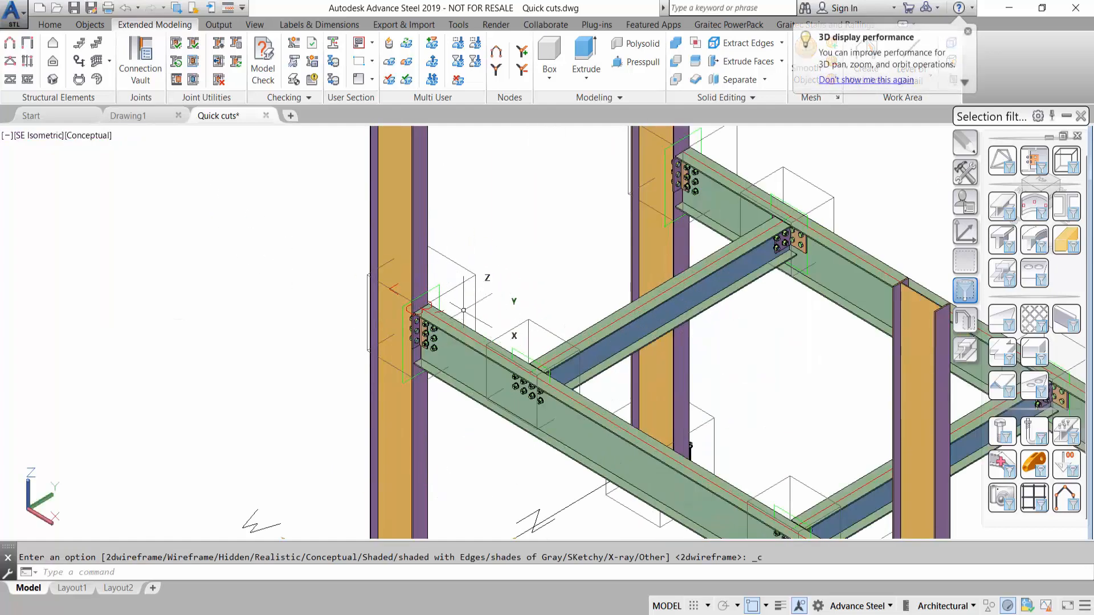
scroll(458, 239, down, 3)
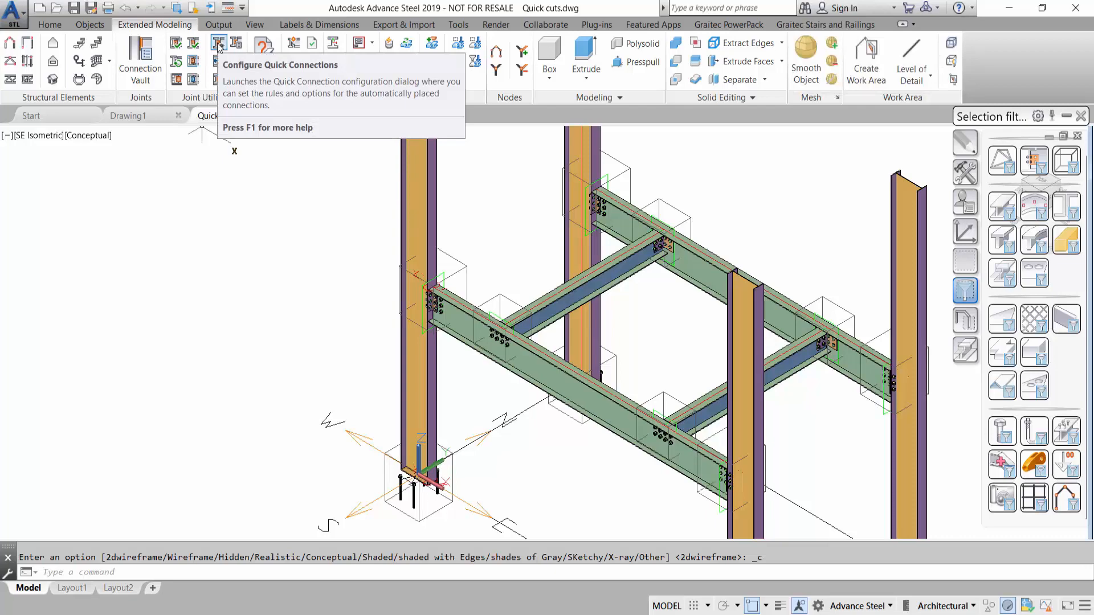
- Restore the SE Isometric view and delete all beam features together with their connections
scroll(238, 176, down, 4)
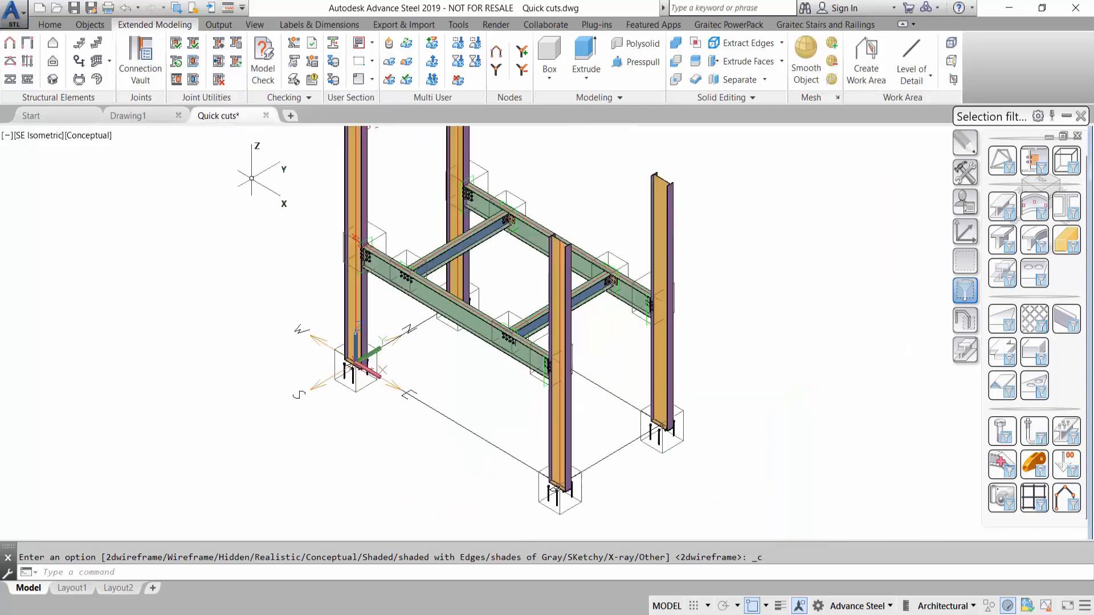
click(40, 141)
click(75, 271)
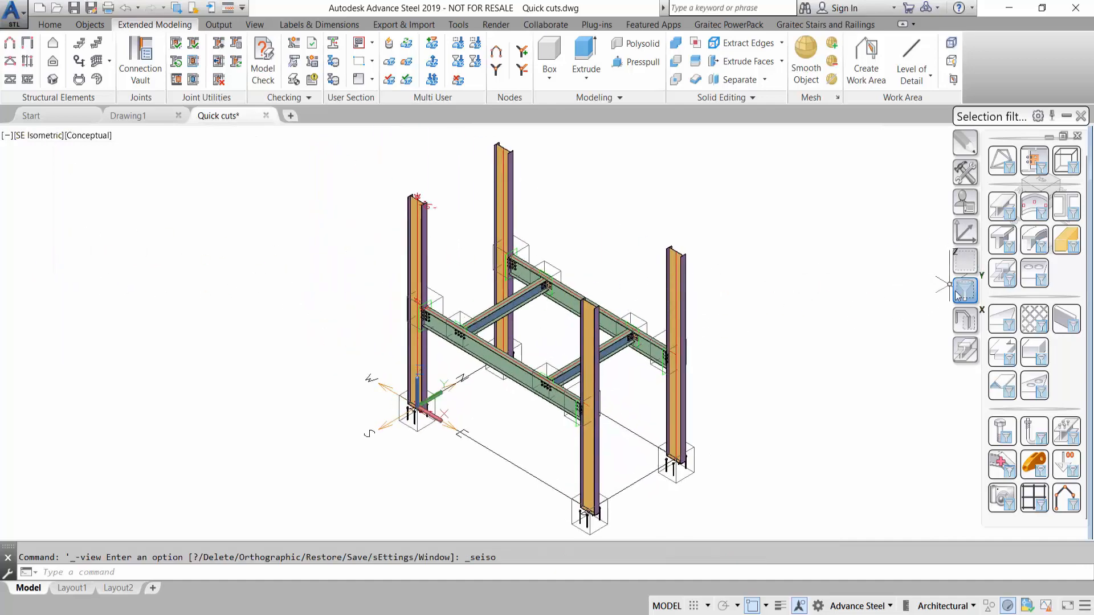
click(1000, 272)
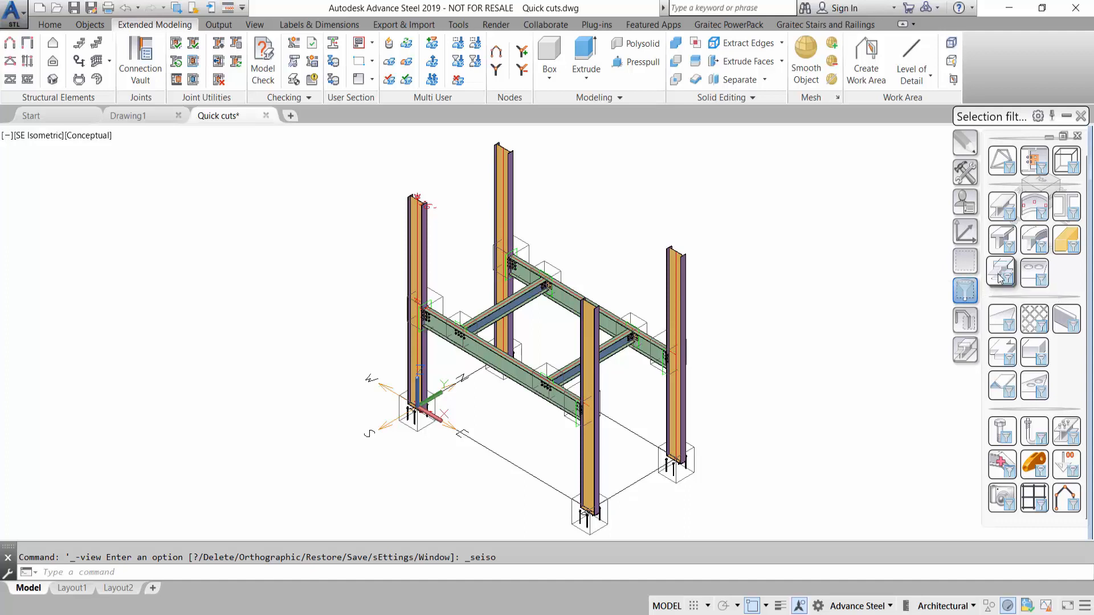
key(Delete)
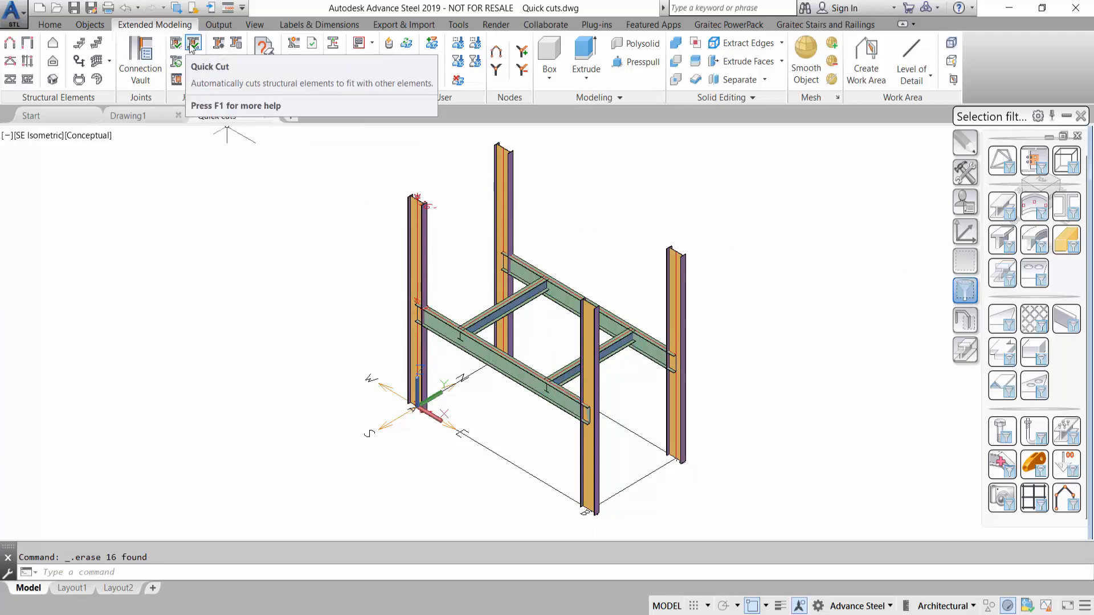
- Open the Quick Connection configuration and display the Beam to Column rules of the North America user profile
click(220, 46)
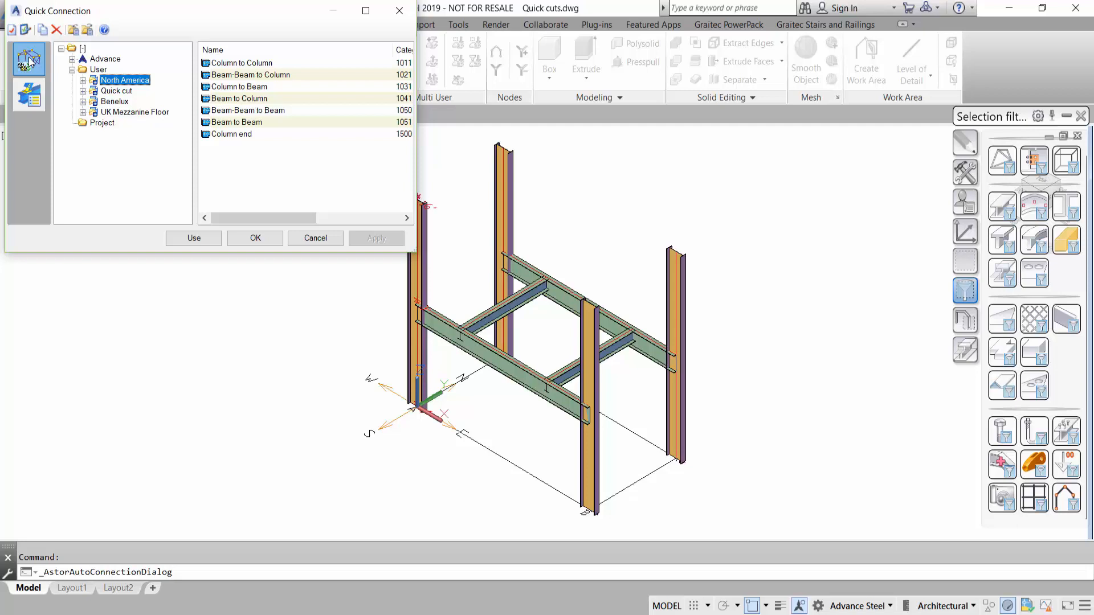
click(99, 70)
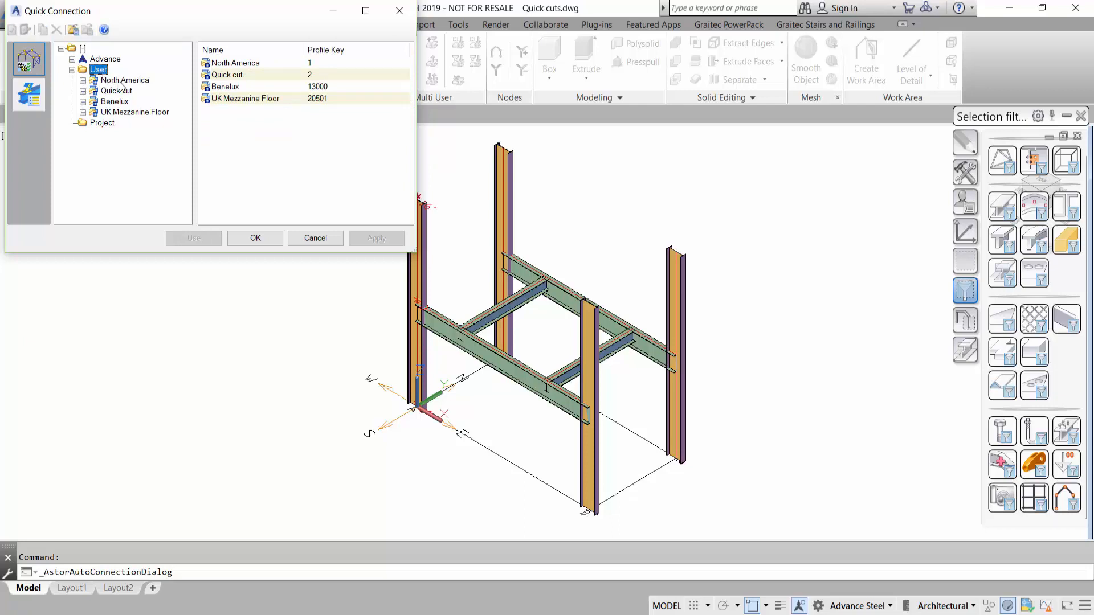
click(123, 80)
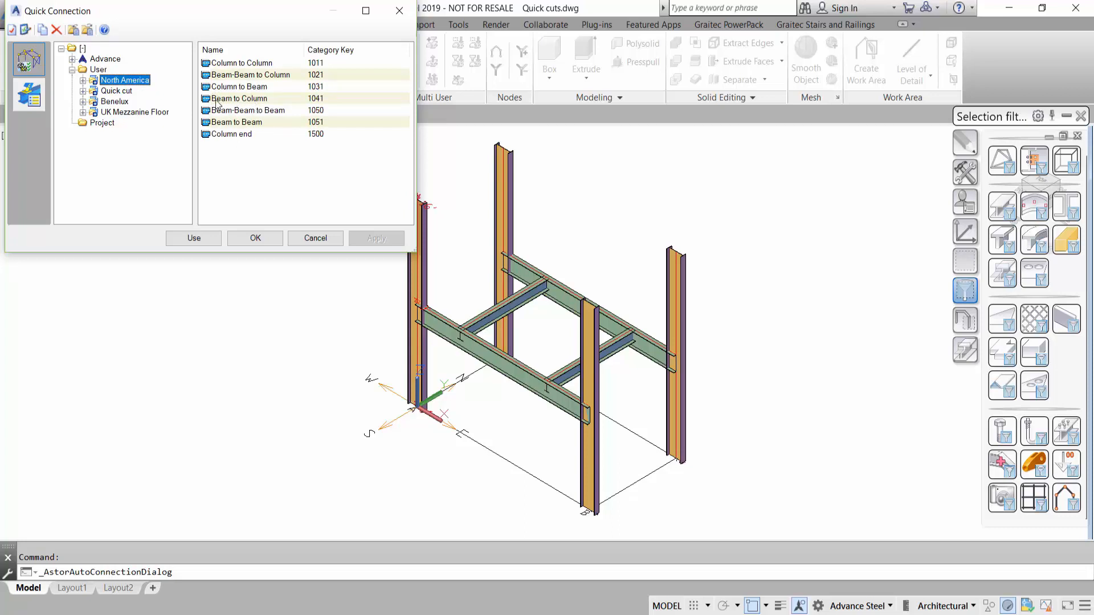
click(83, 80)
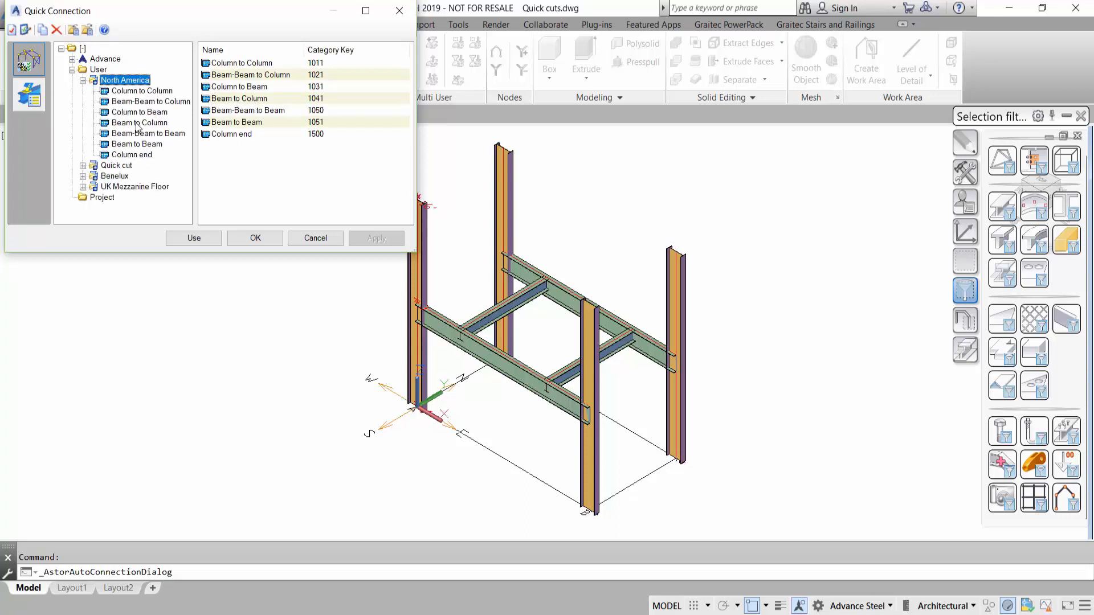
click(139, 122)
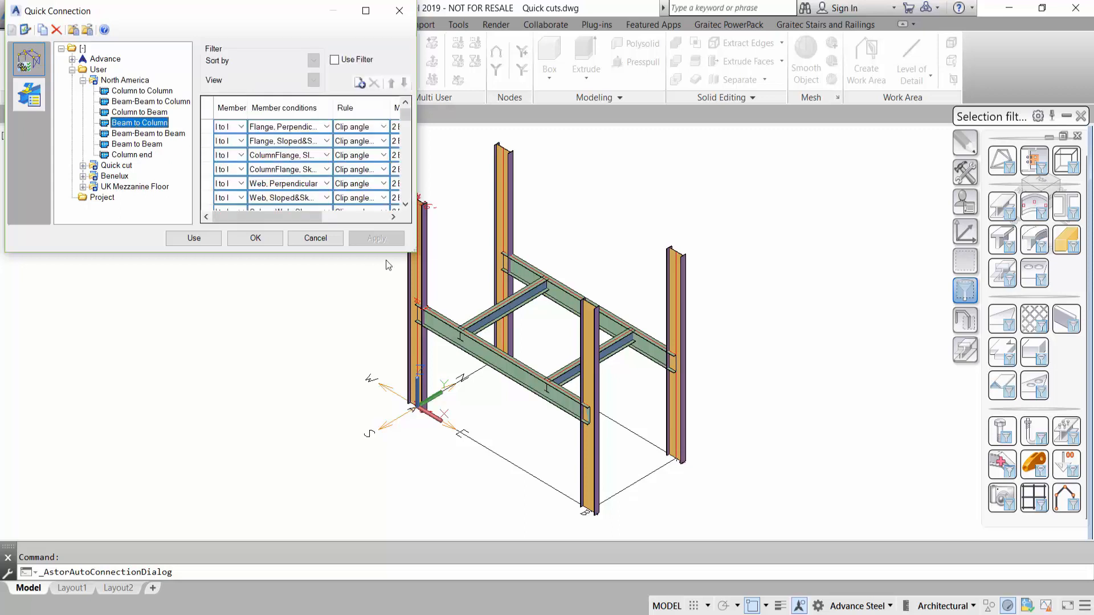
- Enlarge the Quick Connection dialog, narrow its tree area and widen the columns of the rule table
drag(416, 252, 742, 341)
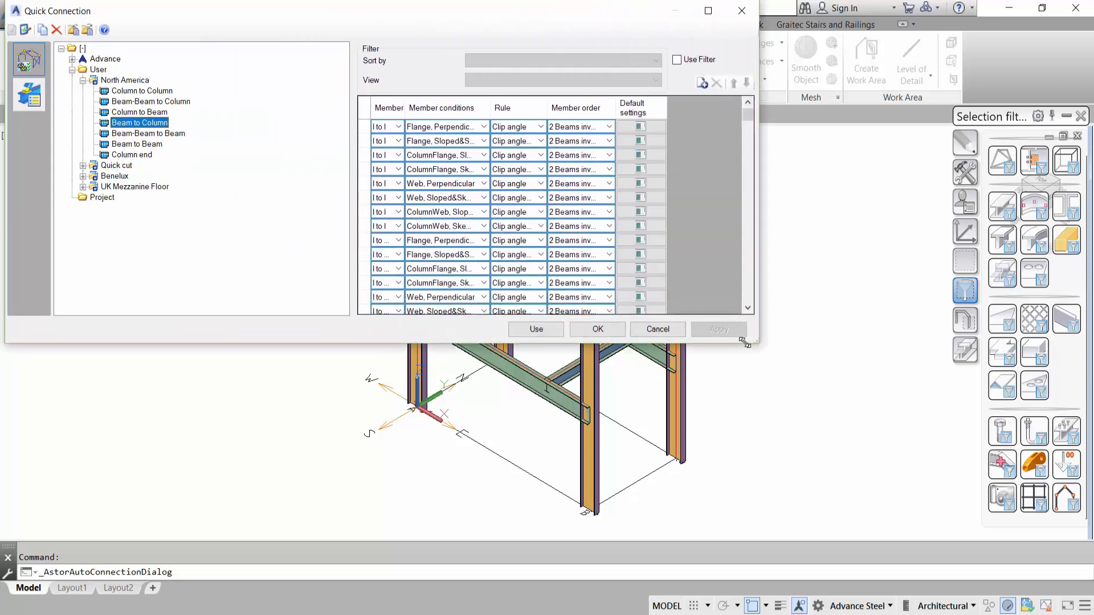
drag(346, 212, 201, 212)
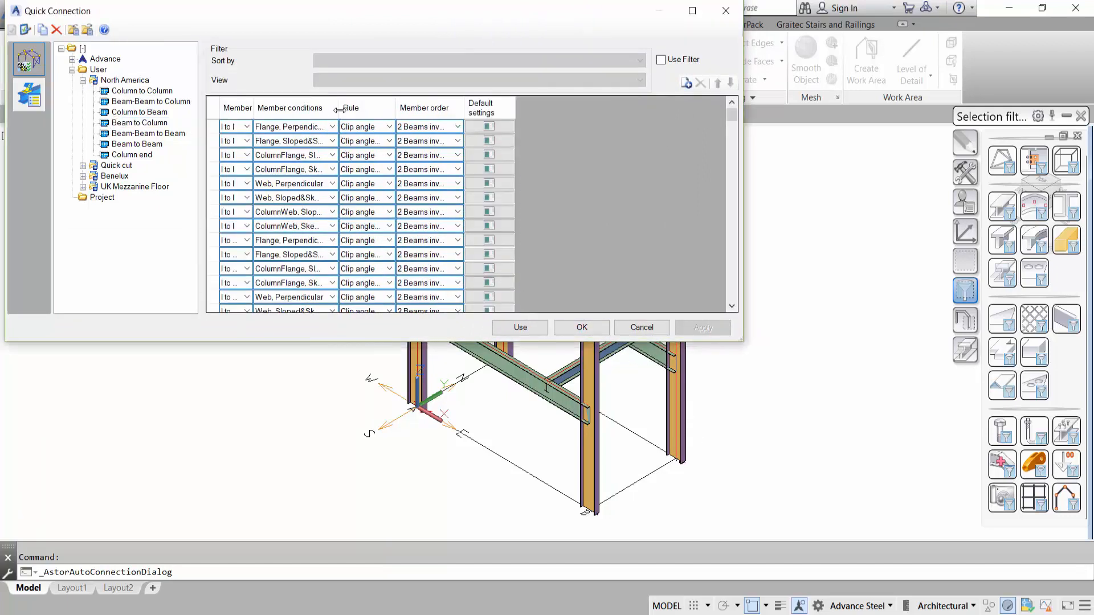
drag(338, 111, 460, 110)
drag(527, 109, 645, 103)
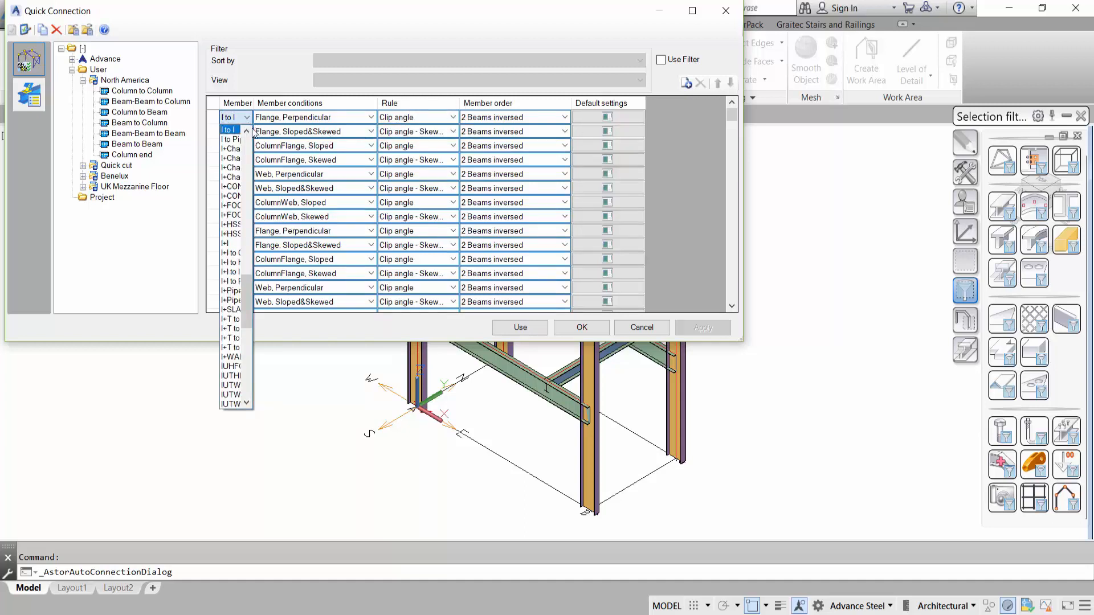
drag(253, 105, 295, 105)
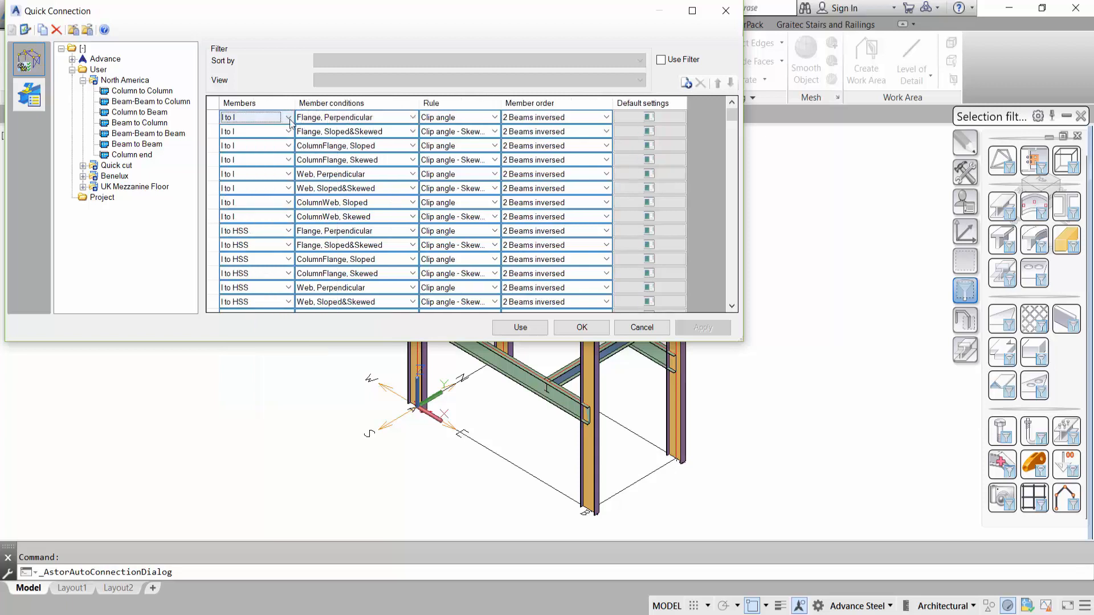
- Examine the available Members and Member conditions options for the first Beam to Column rule without changing them
click(288, 118)
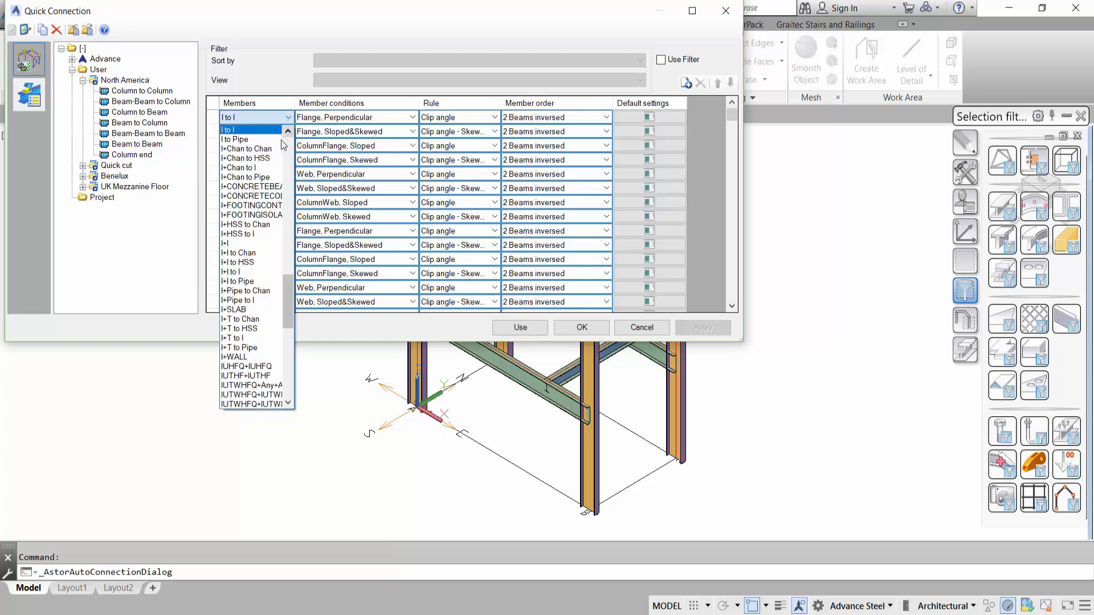
drag(287, 294, 298, 152)
click(267, 117)
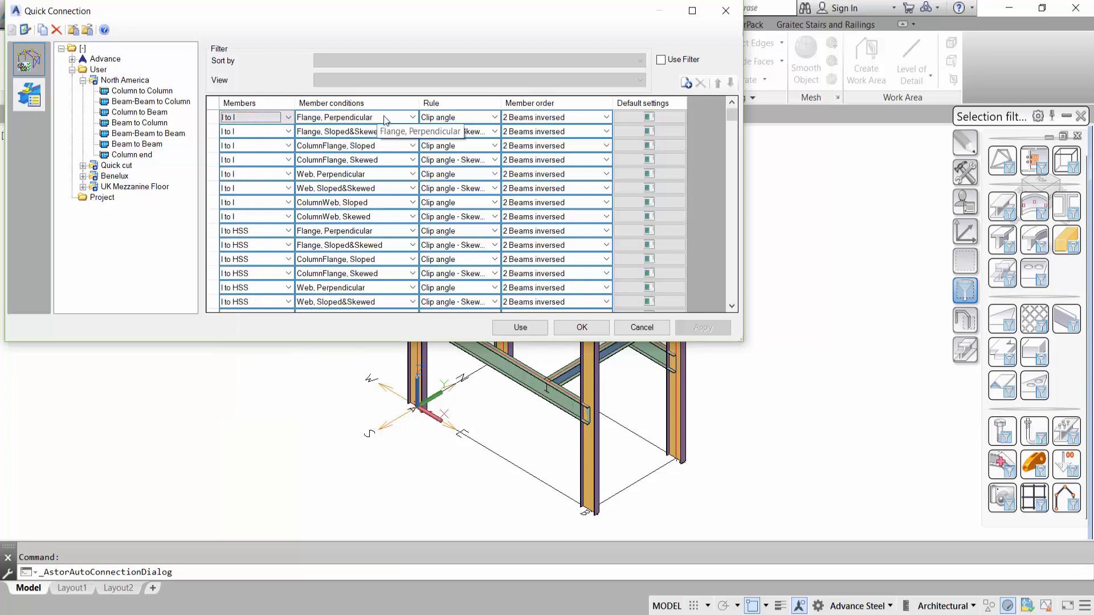
click(413, 117)
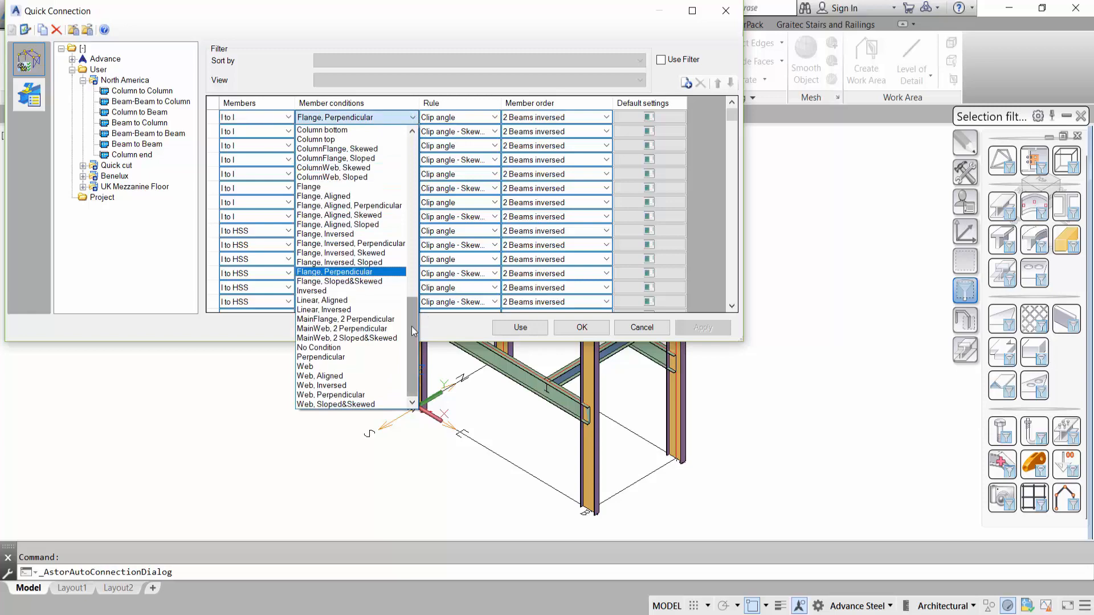
mouse_move(411, 326)
mouse_down()
mouse_move(444, 166)
mouse_move(405, 341)
mouse_up()
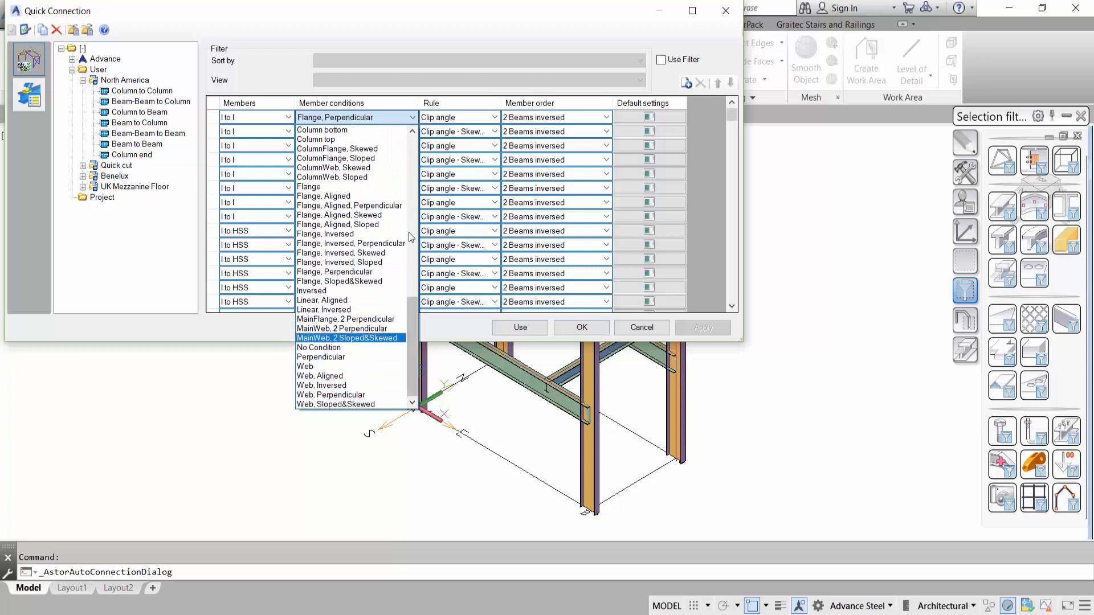
click(486, 100)
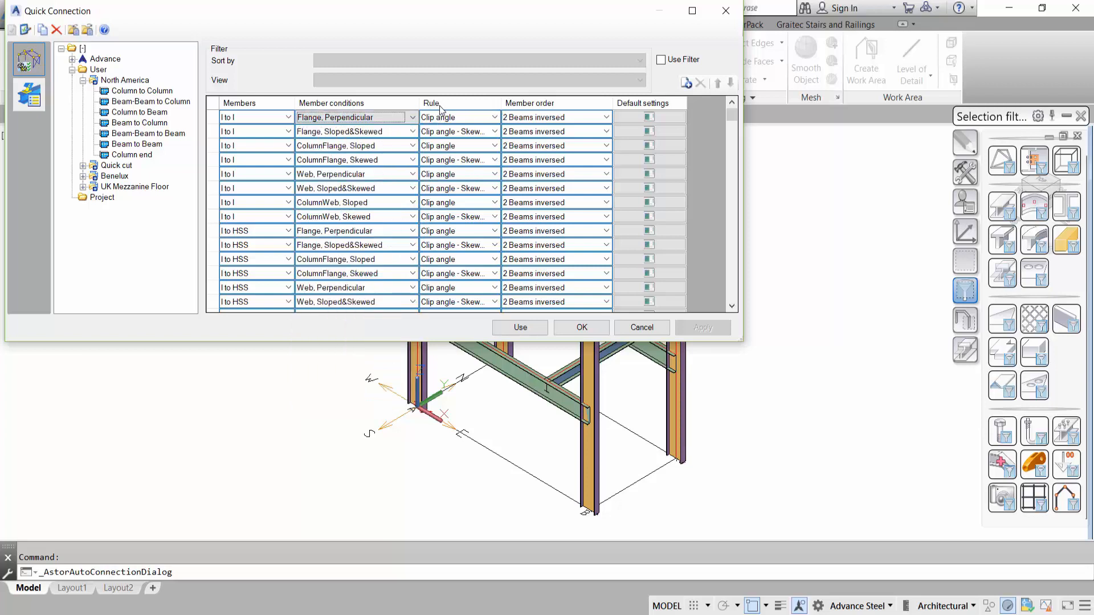
- Set the I to I, Flange, Perpendicular rule to Shear plate, apply it and activate the North America profile for use
click(493, 118)
click(493, 118)
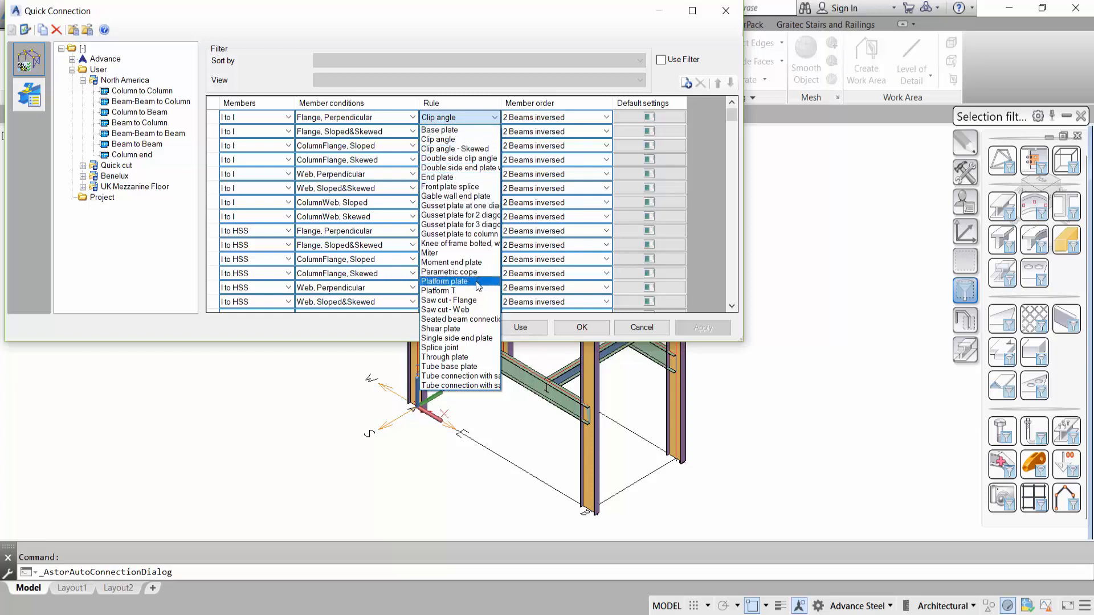
click(470, 329)
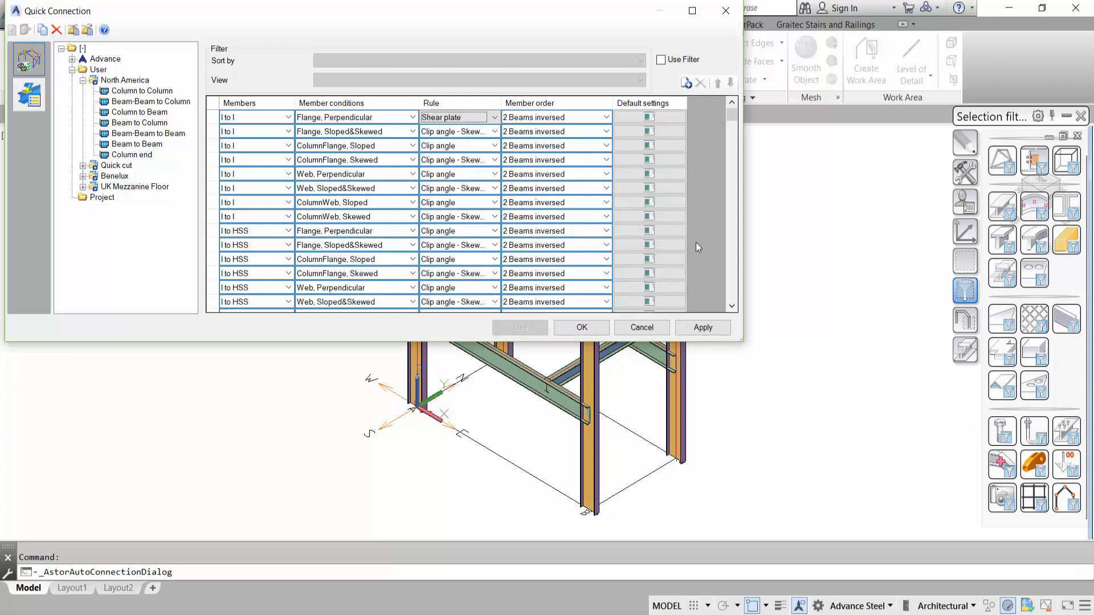
click(700, 329)
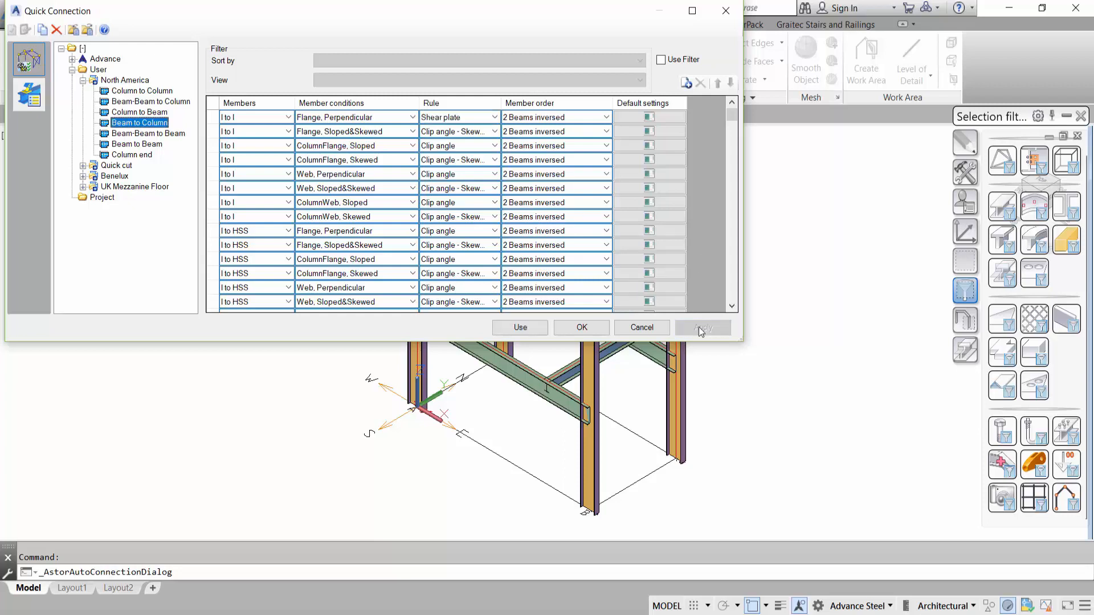
click(520, 327)
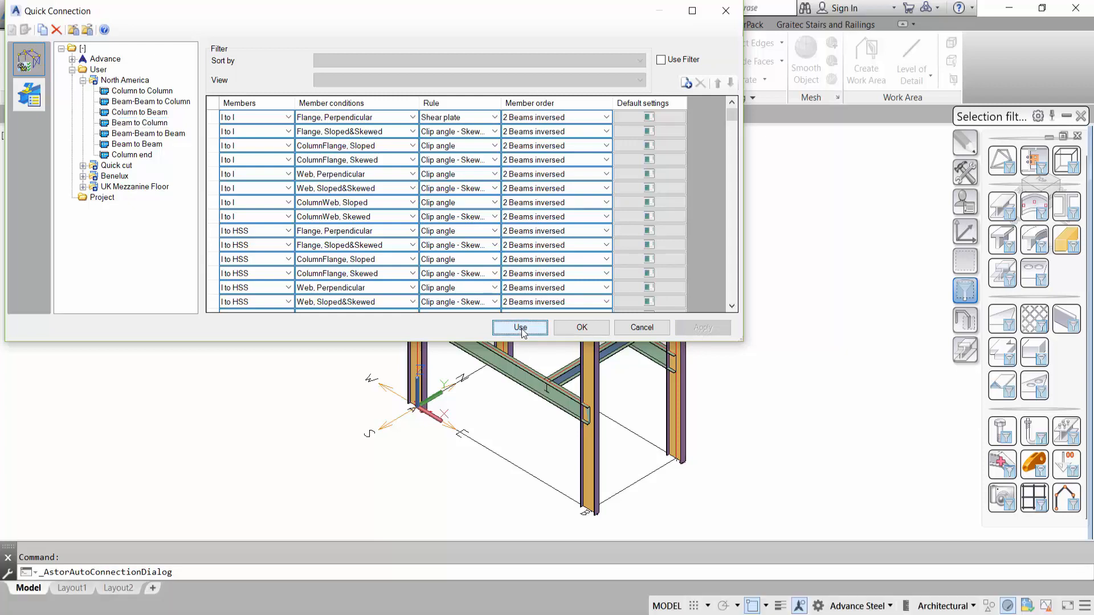
- Accept the Quick Connection configuration and open the properties of the shear plate joint connecting the beam to the corner column
click(592, 329)
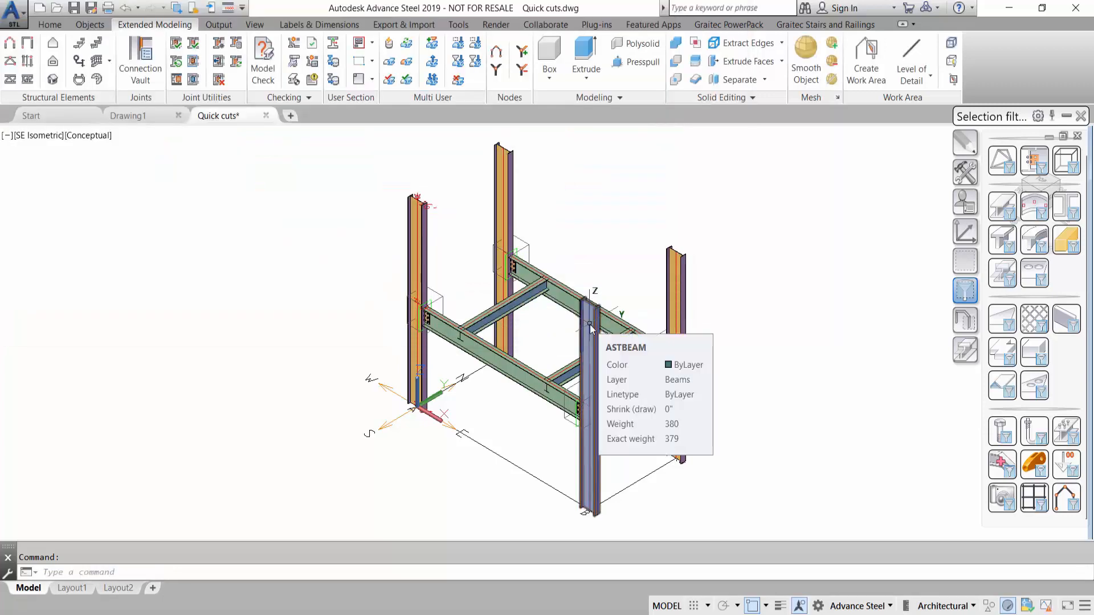
scroll(592, 331, up, 5)
scroll(433, 279, up, 4)
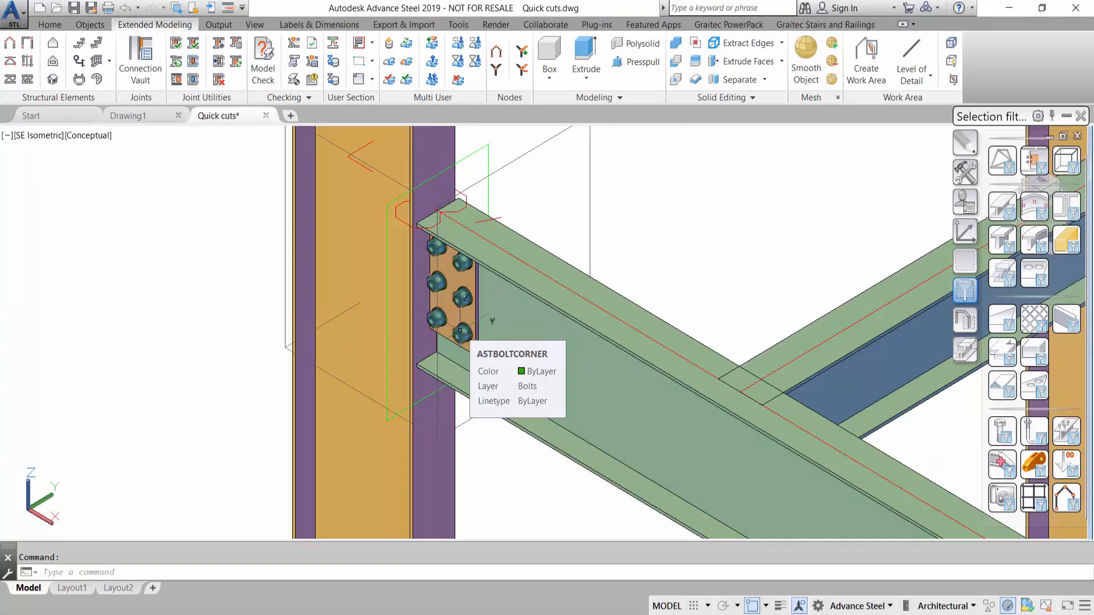
scroll(507, 171, down, 4)
middle_drag(508, 170, 505, 244)
click(522, 232)
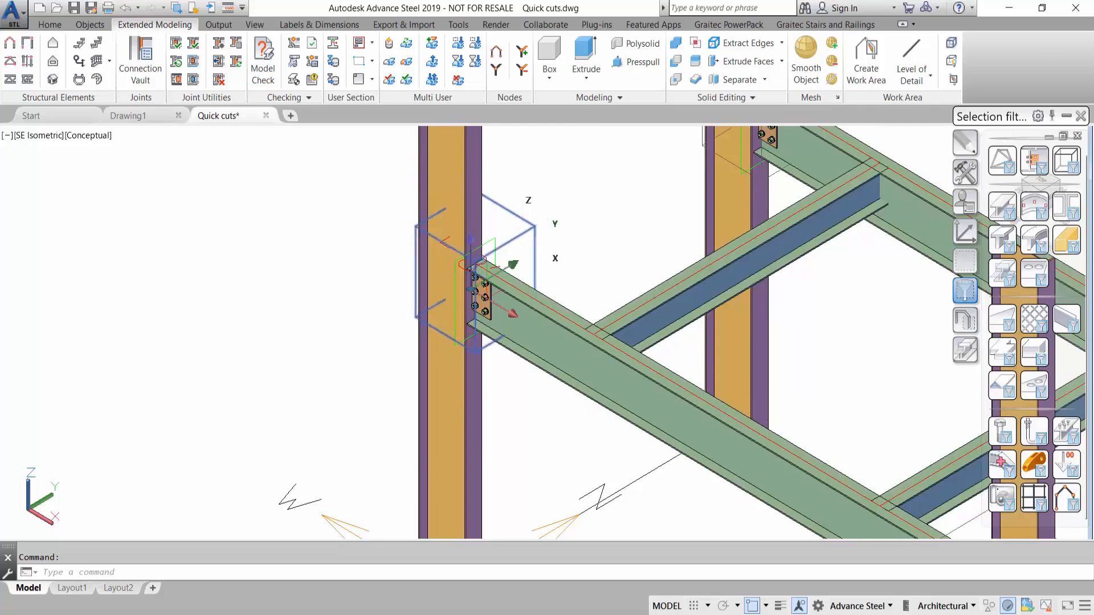
double_click(523, 232)
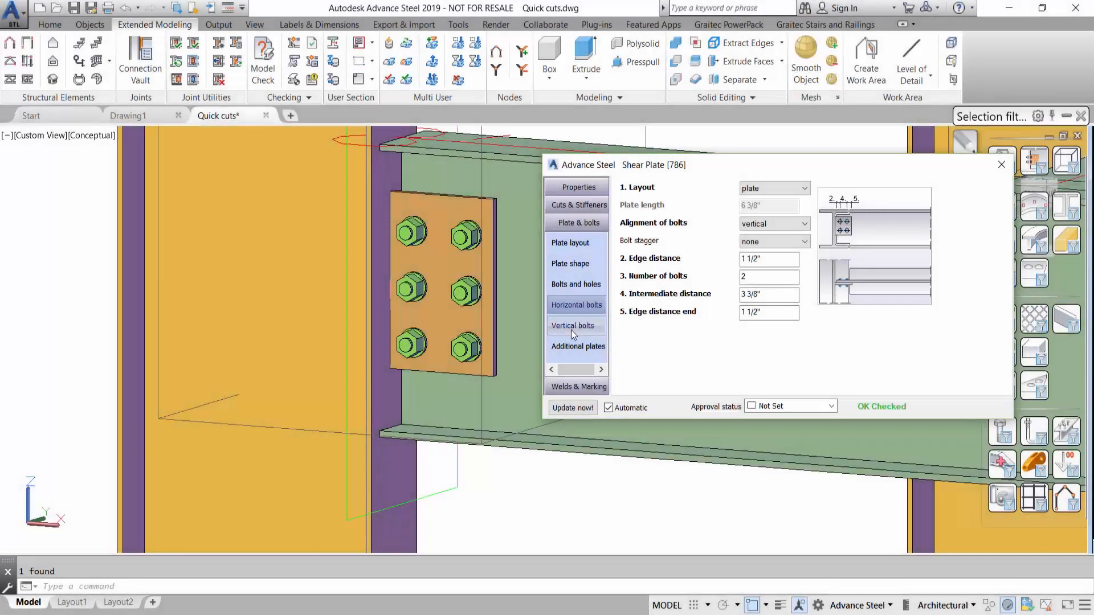
- Review the joint's vertical bolt and general properties, and save its current values as a new library entry
click(573, 326)
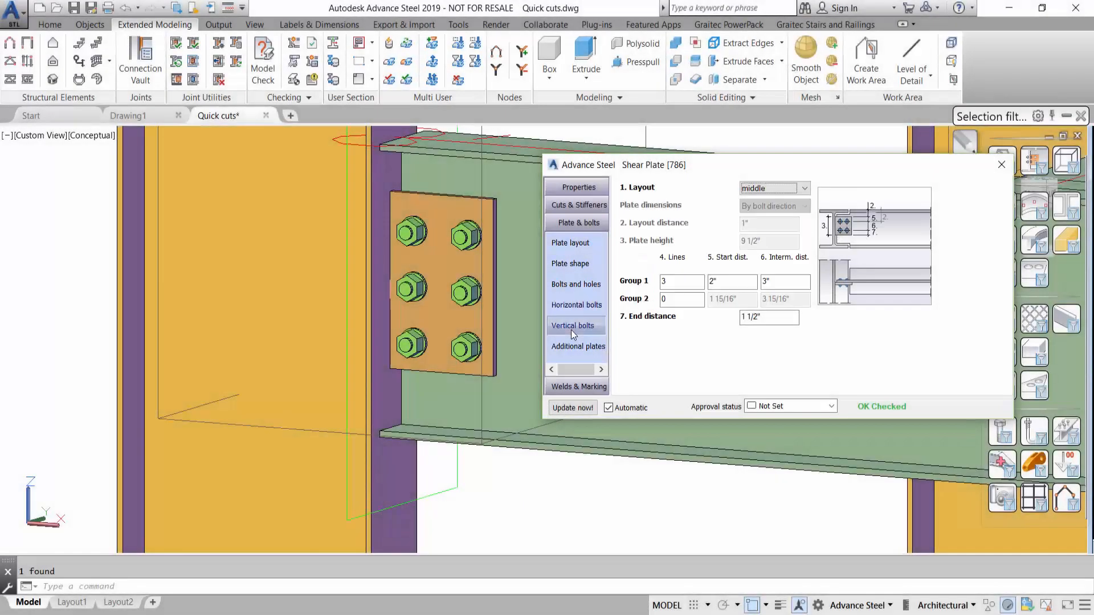
click(578, 187)
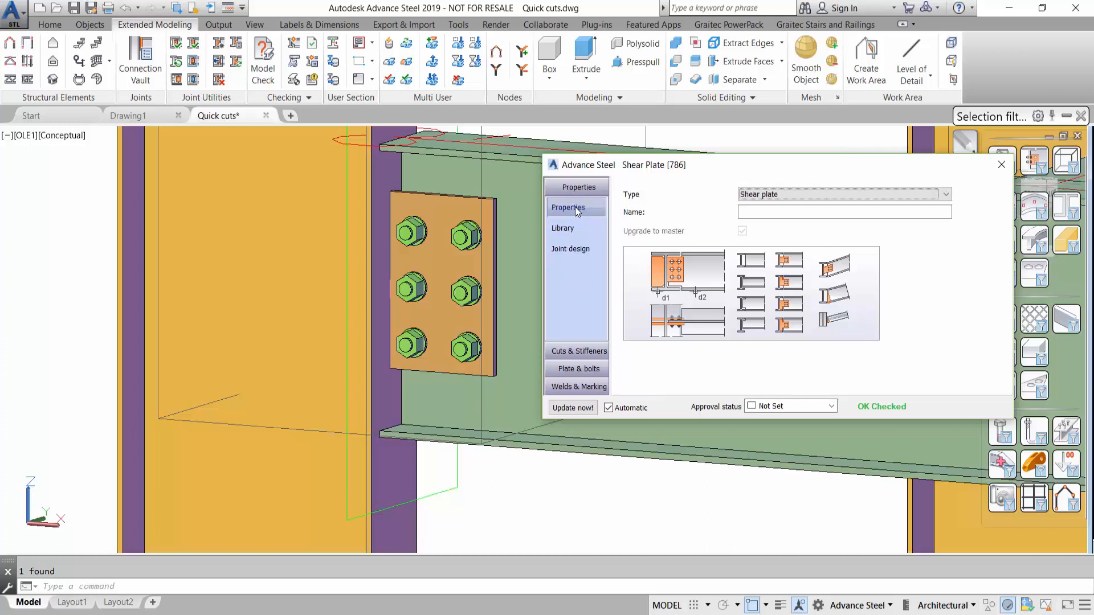
click(577, 209)
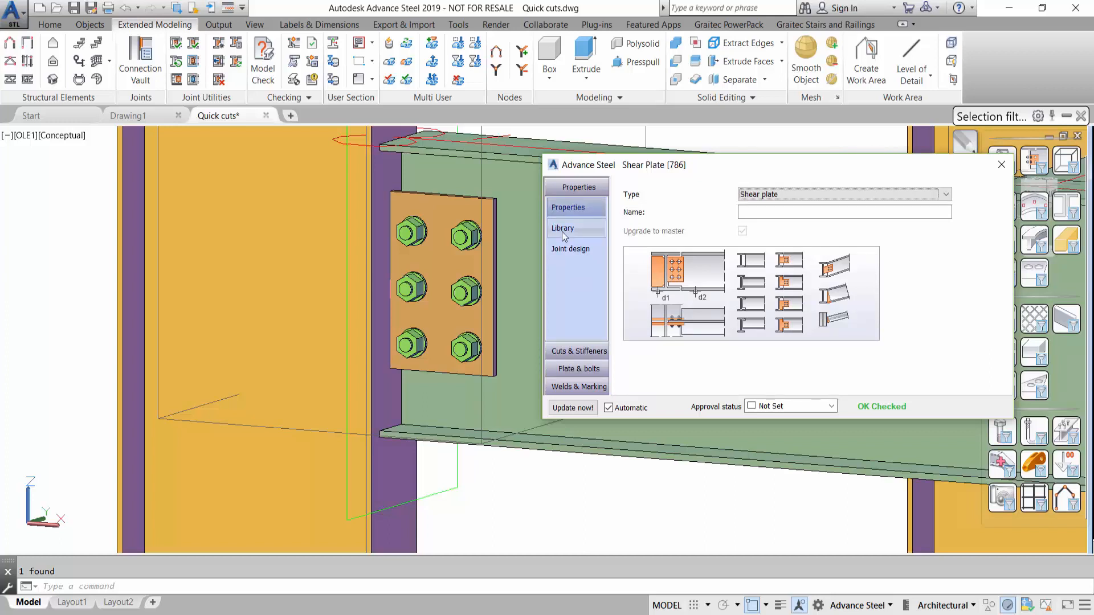
click(564, 230)
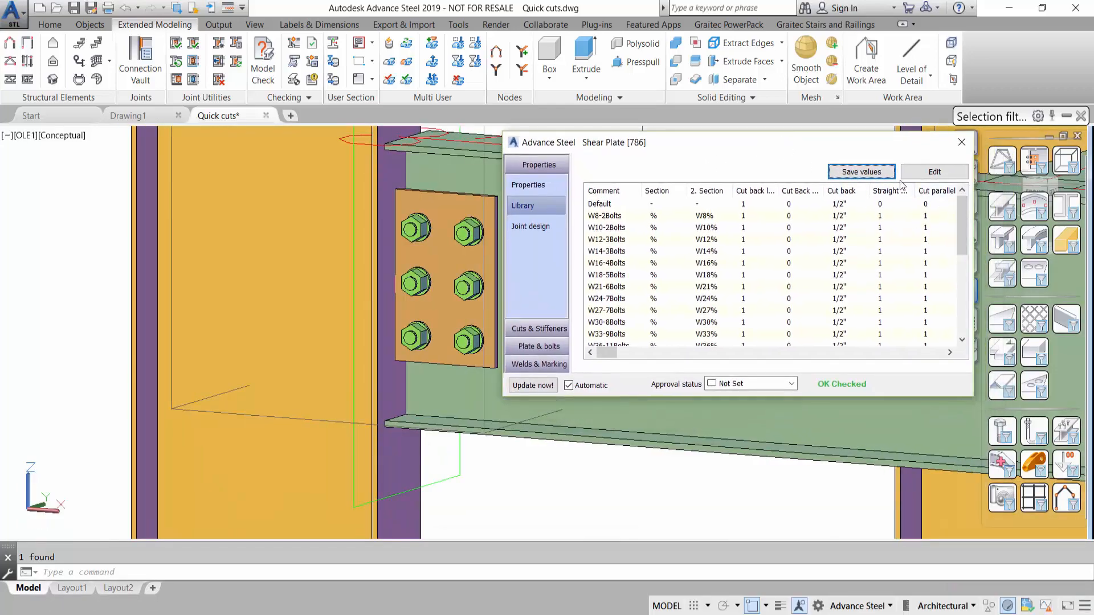
click(868, 176)
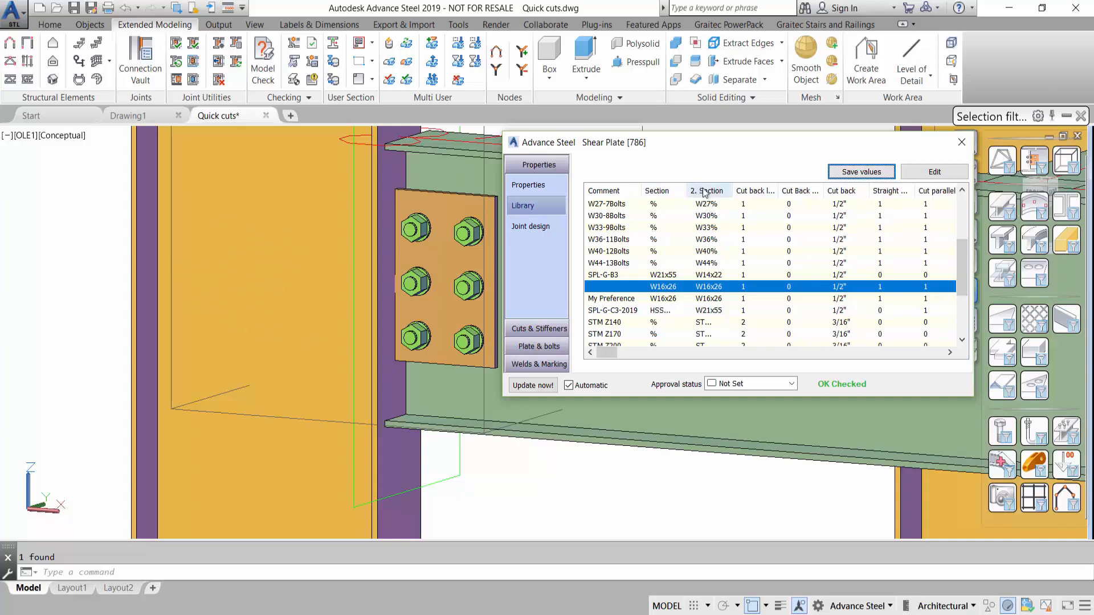
- Edit the shear plate library, set the comment of the uncommented W16x26 entry to MY PREFERENCE and confirm the change
click(935, 172)
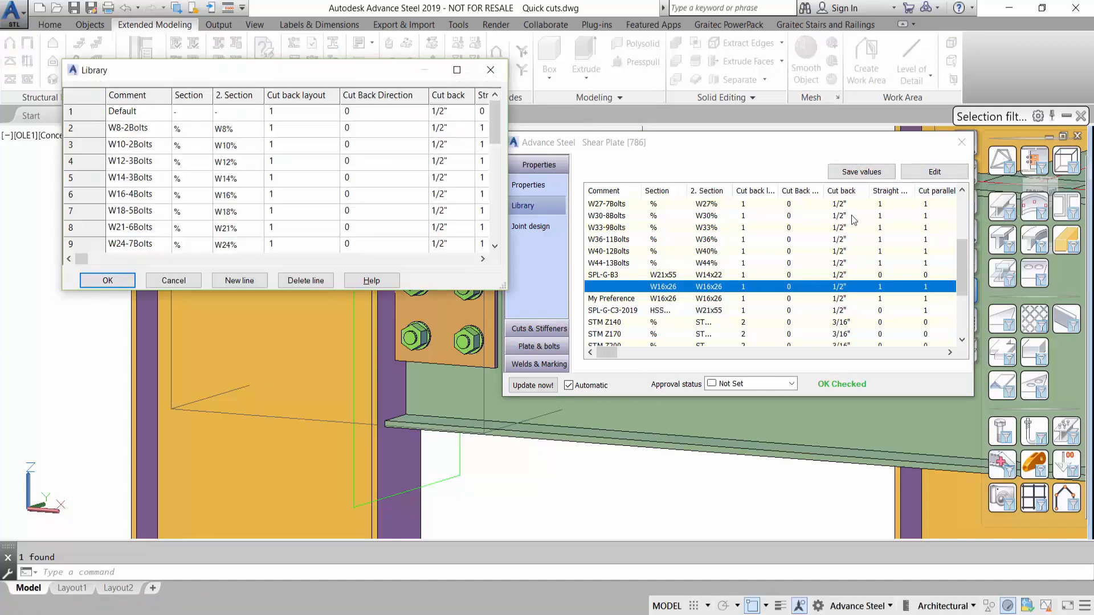
drag(494, 132, 501, 180)
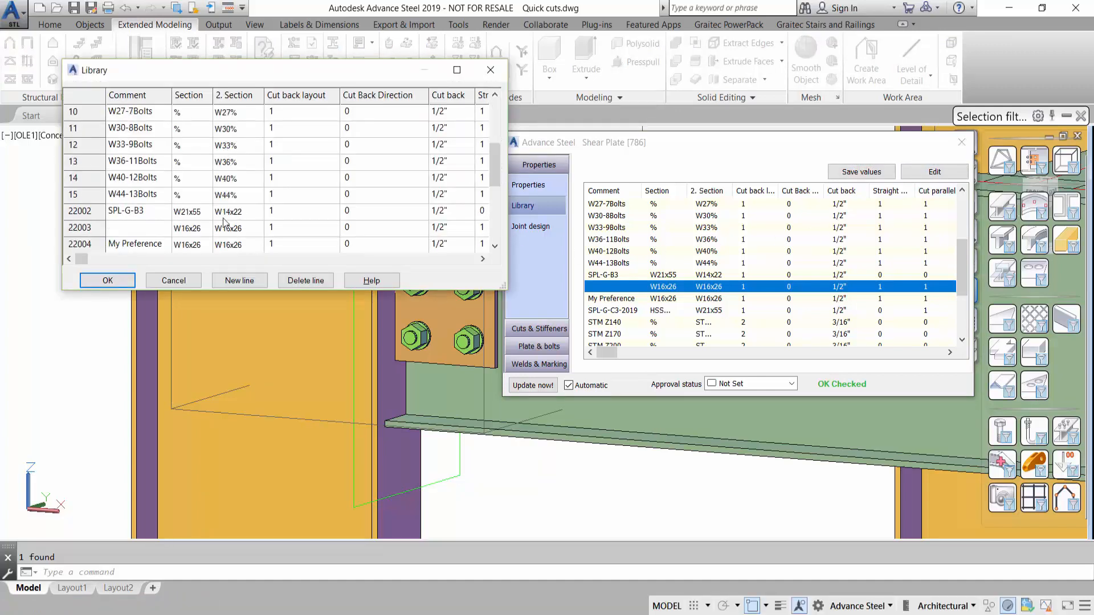
click(151, 230)
text(MY PRE)
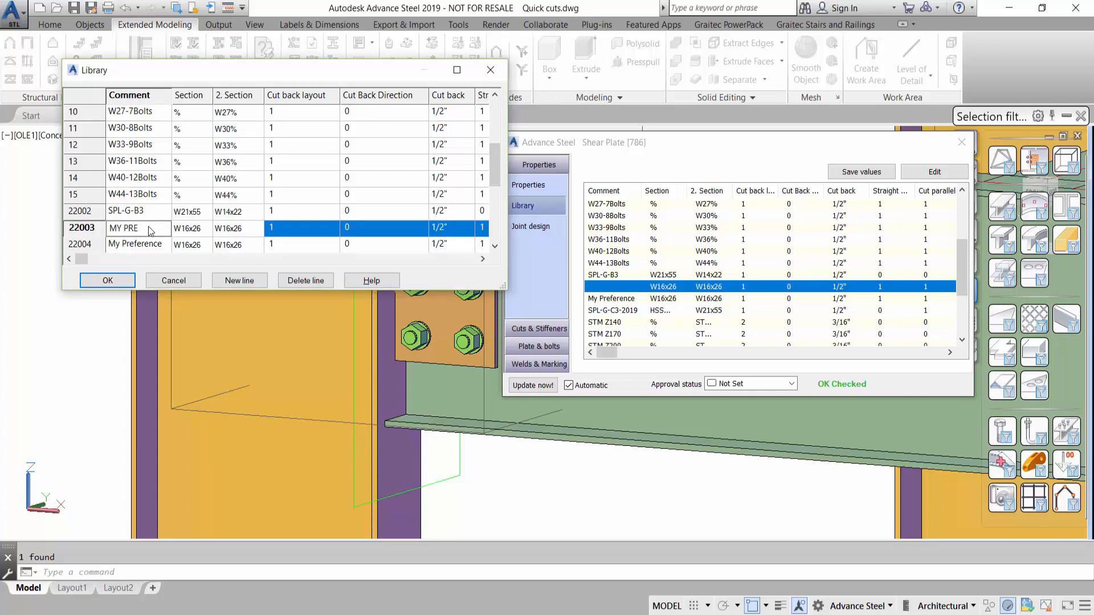
text(FERENCE)
click(131, 282)
click(131, 283)
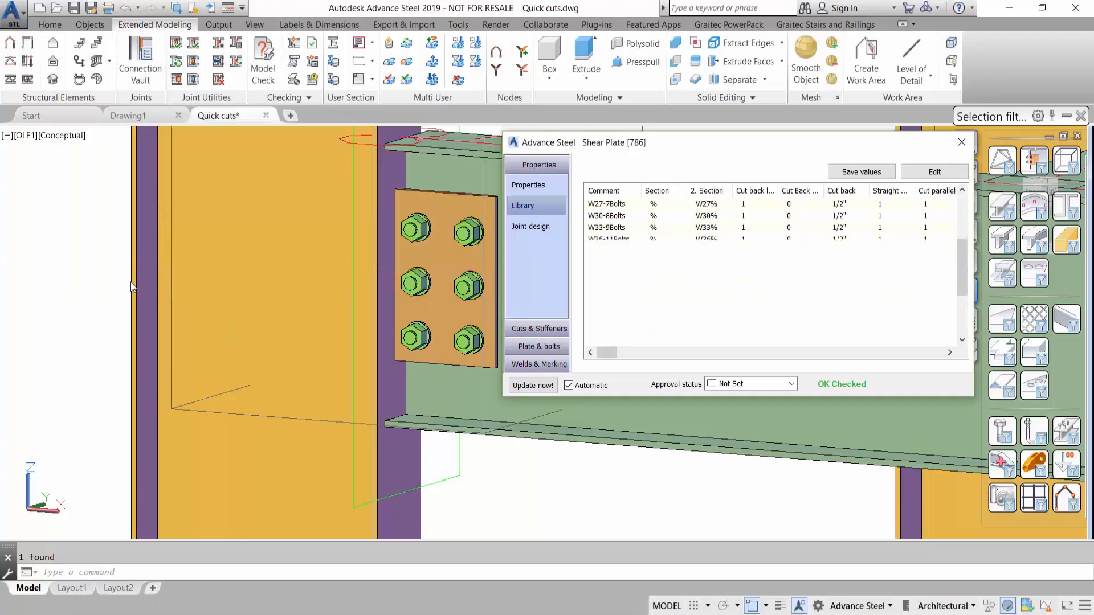
- Open the Quick Connection default settings and display the Shear plate situations under Beam to Column in the North America profile
click(219, 44)
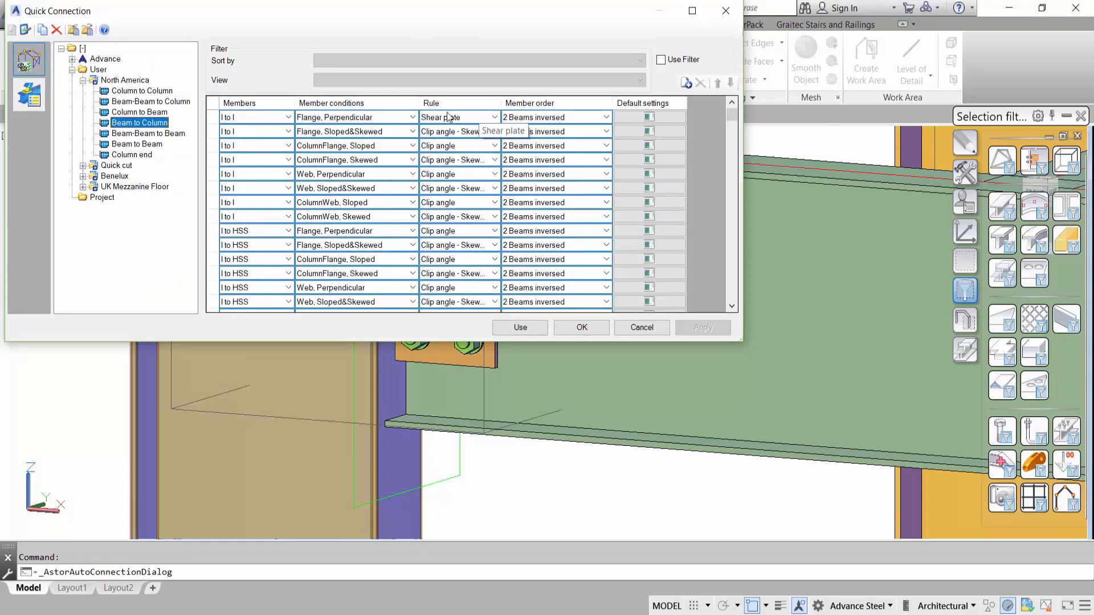
click(27, 96)
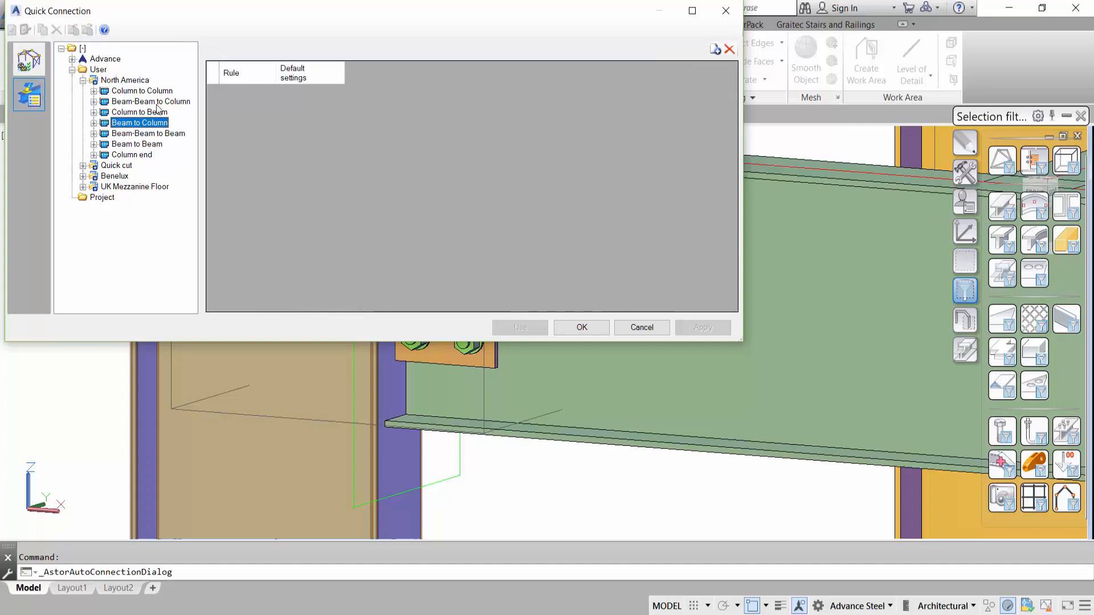
click(94, 123)
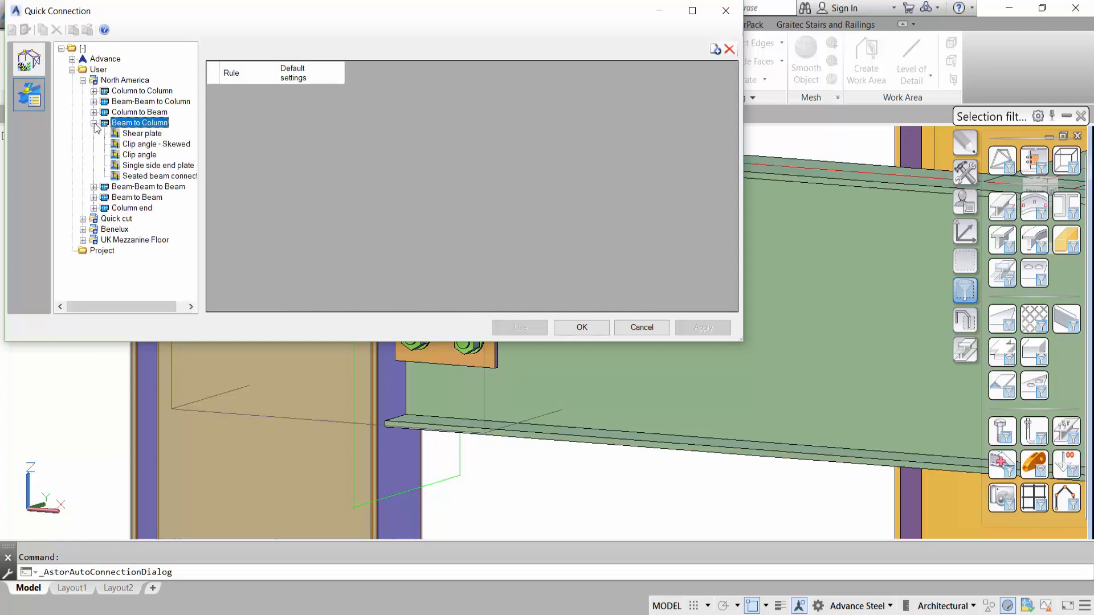
click(151, 134)
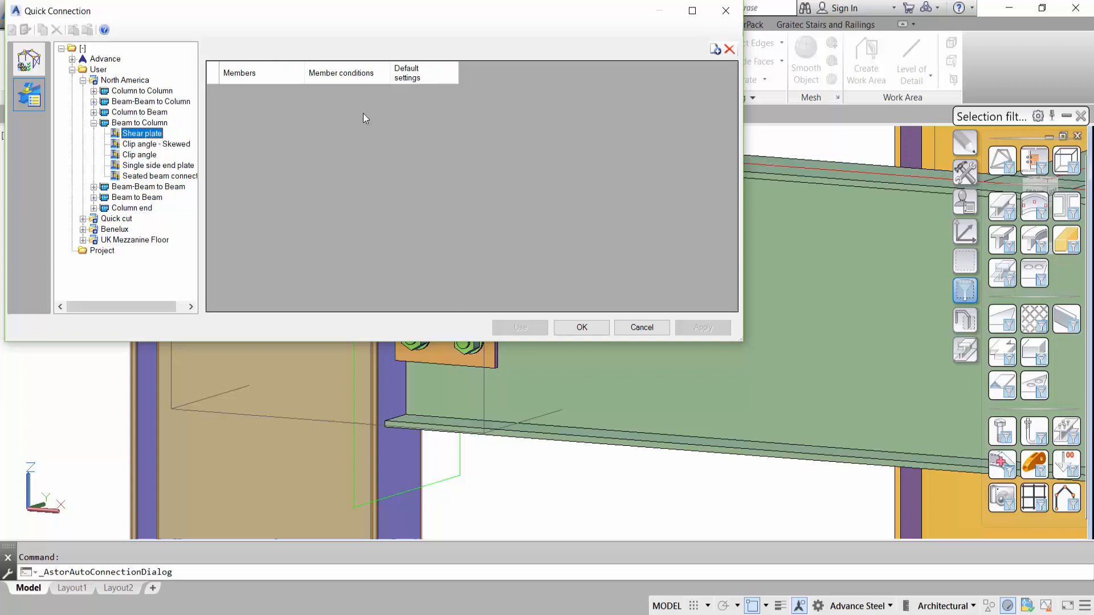
- Add four new connection situations to the Beam to Column Shear plate default settings
click(715, 50)
click(716, 50)
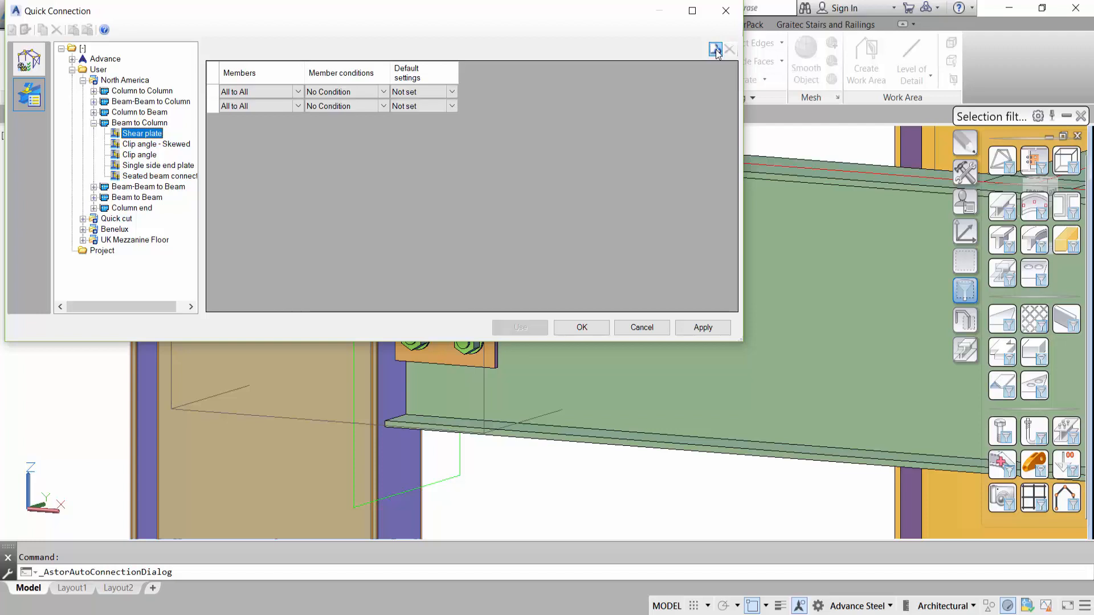
click(715, 50)
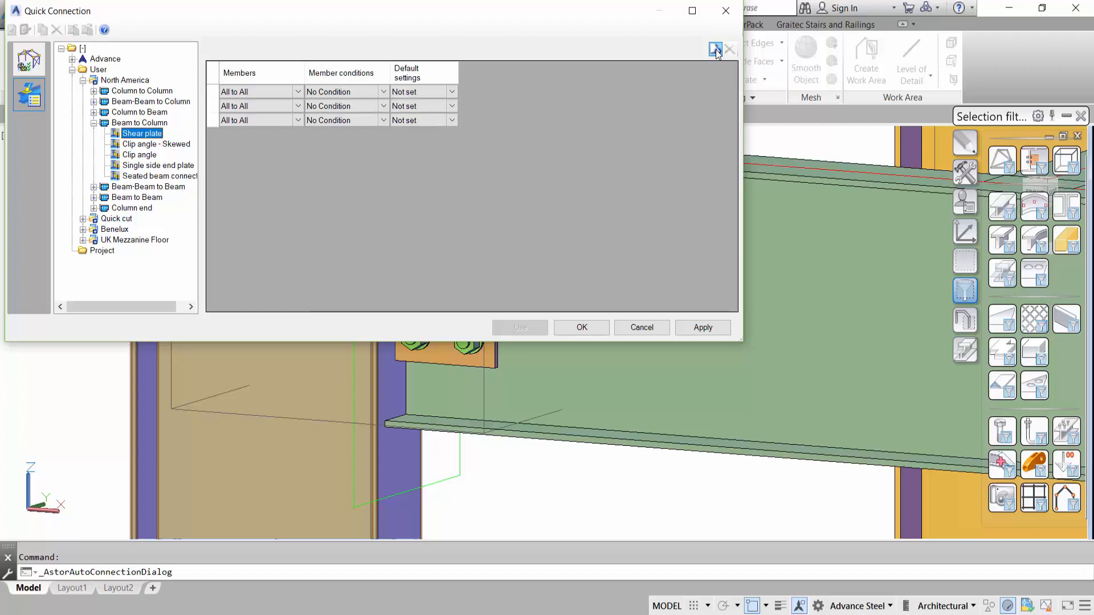
click(715, 50)
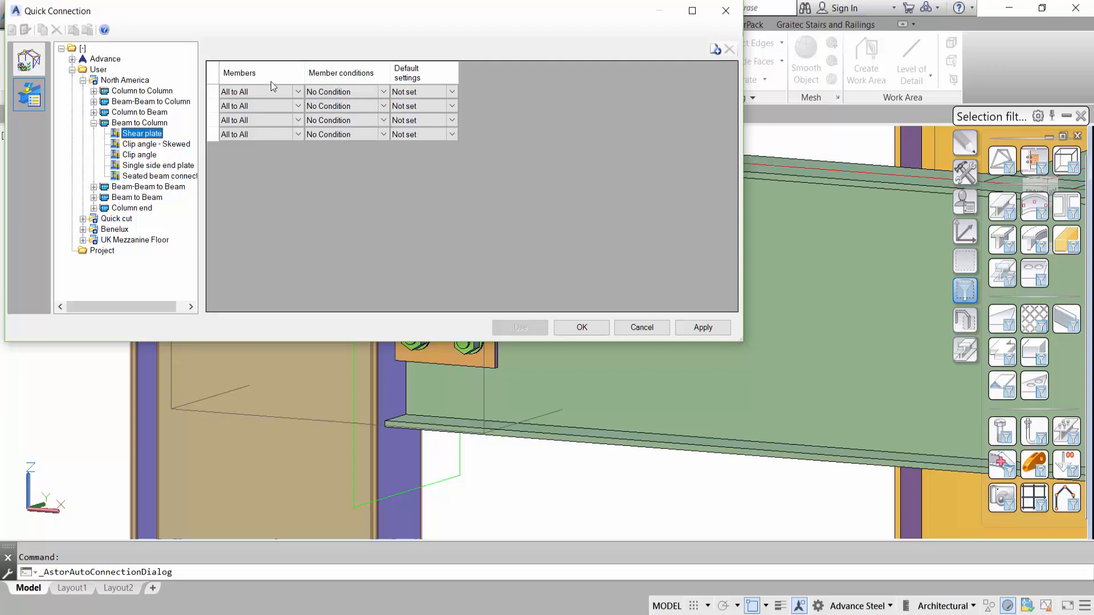
- Set the first connection situation to I to I members, Flange, Perpendicular condition and MY PREFERENCE default settings
click(298, 93)
click(298, 93)
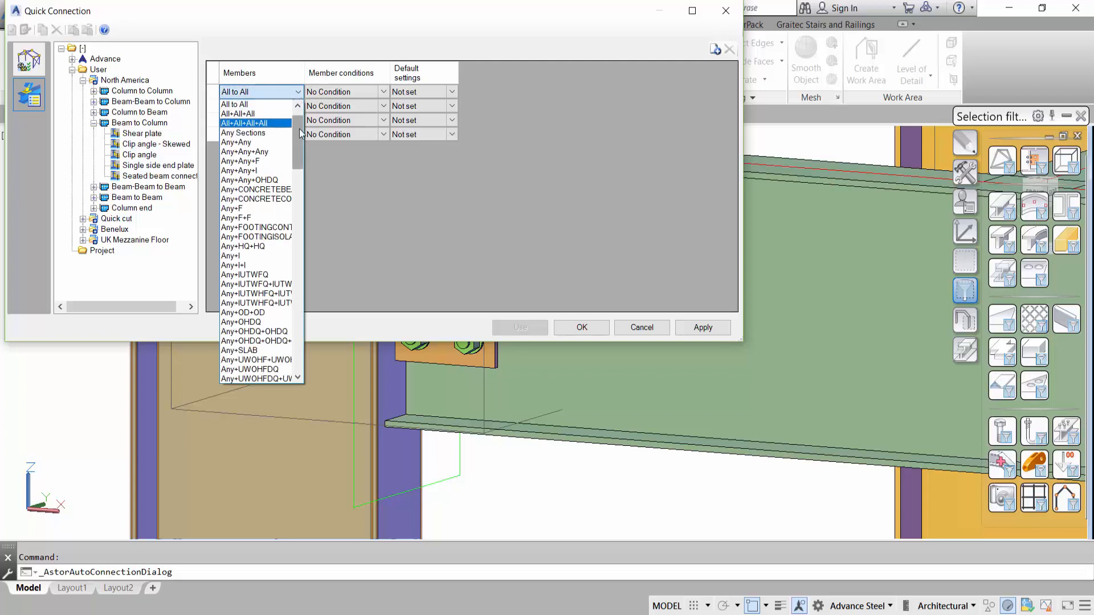
drag(301, 133, 311, 225)
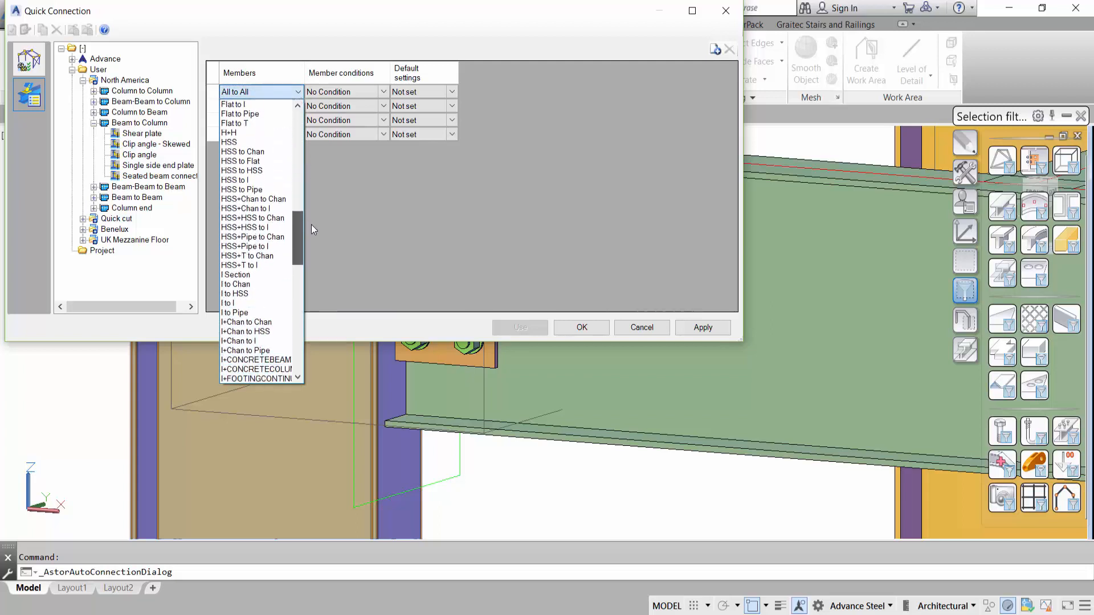
click(259, 304)
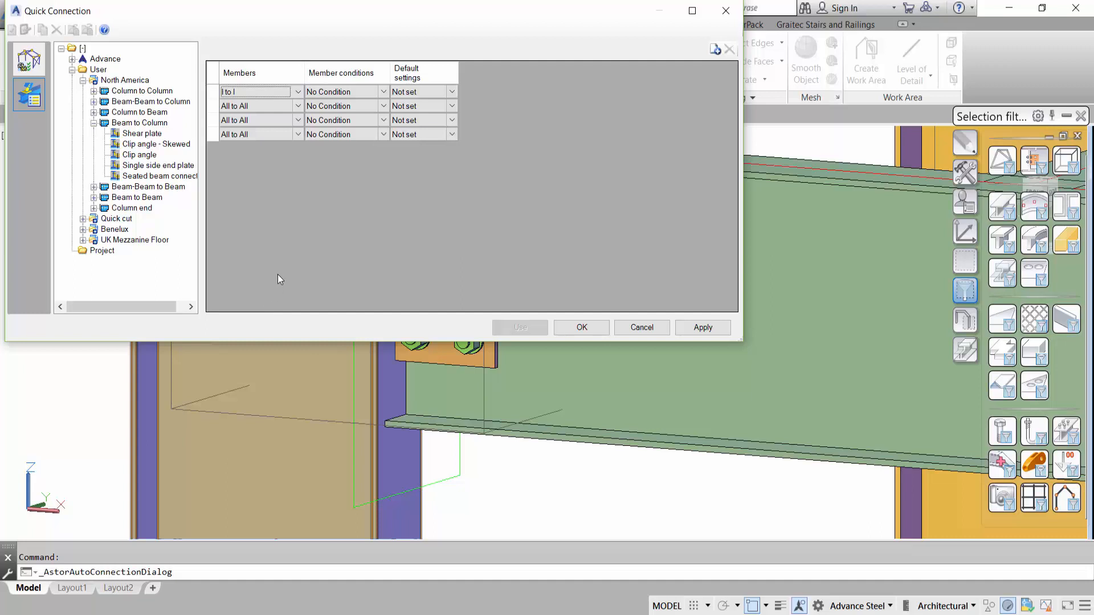
click(387, 89)
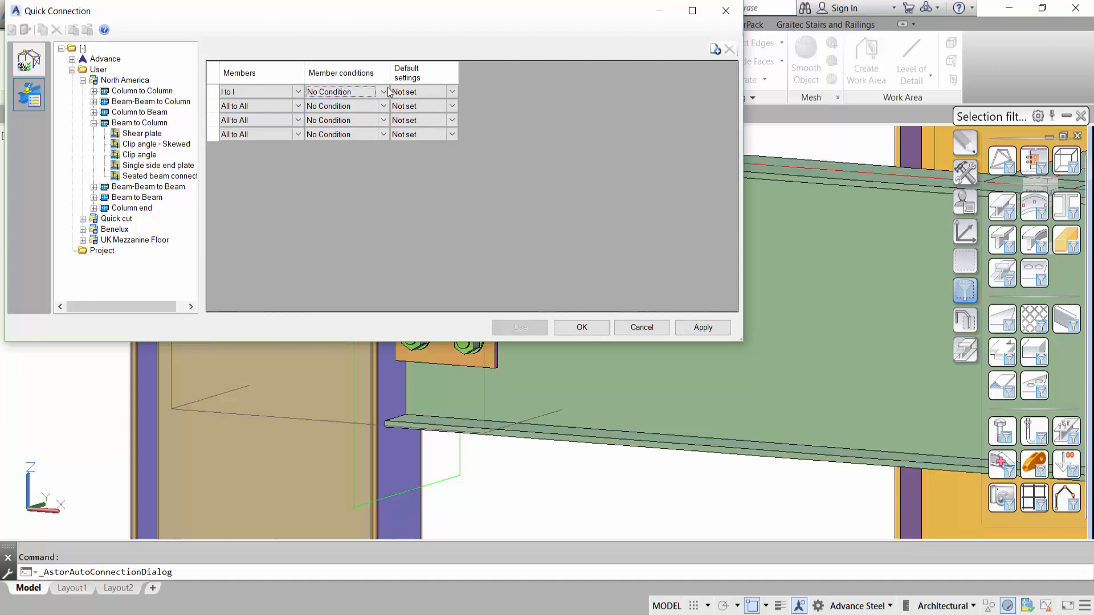
click(387, 92)
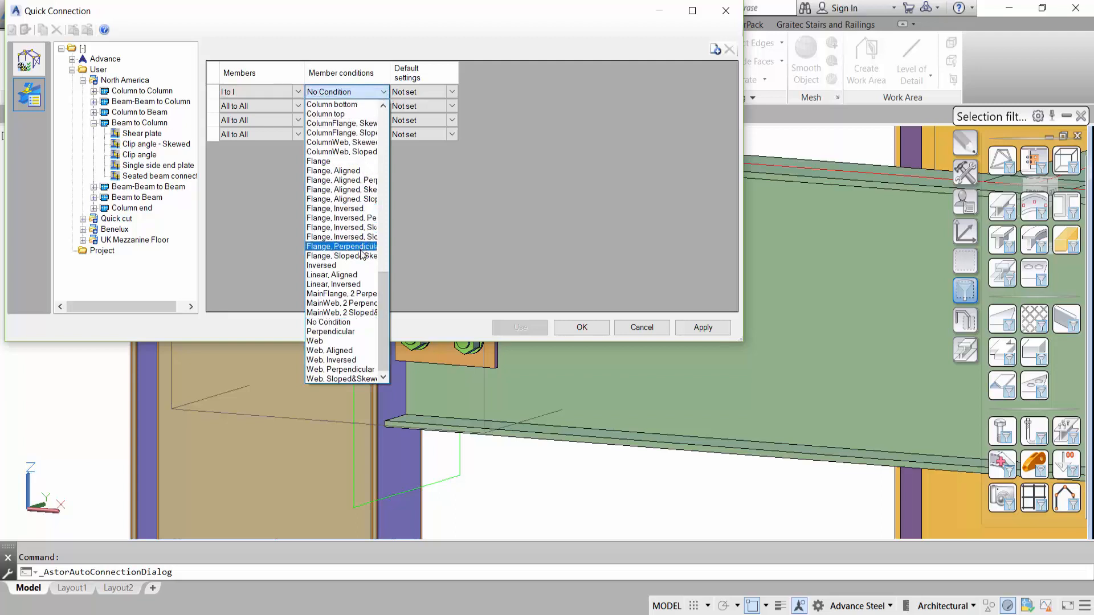
click(342, 246)
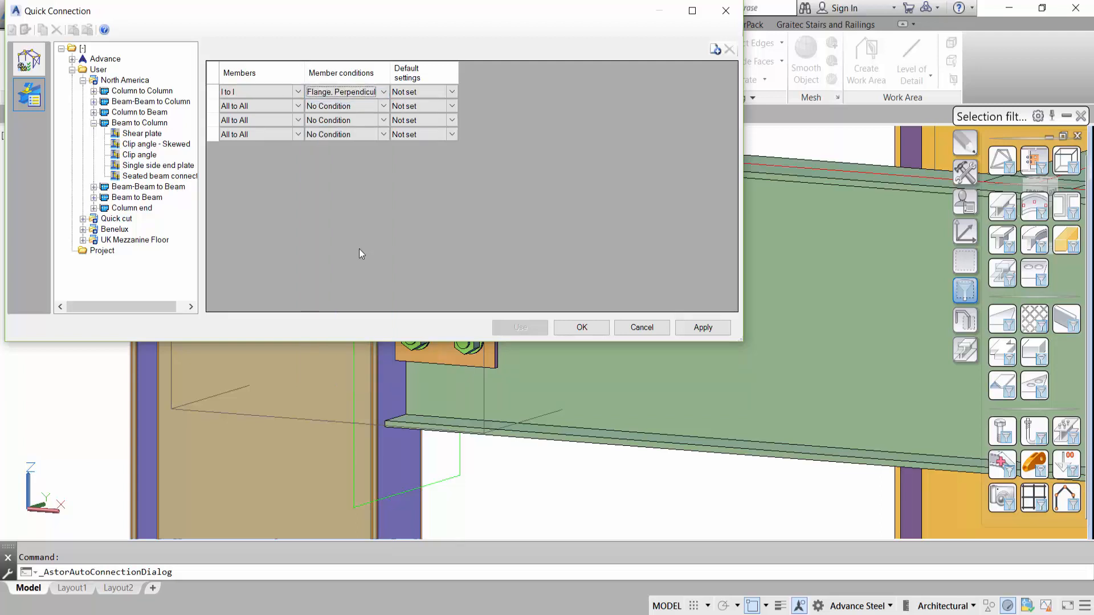
click(452, 91)
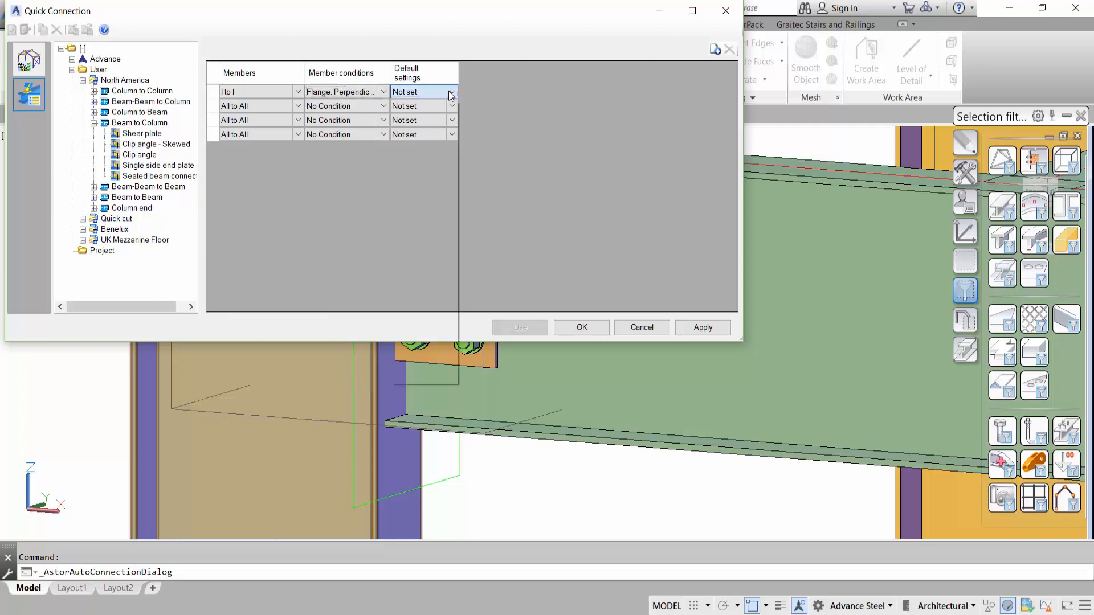
click(435, 256)
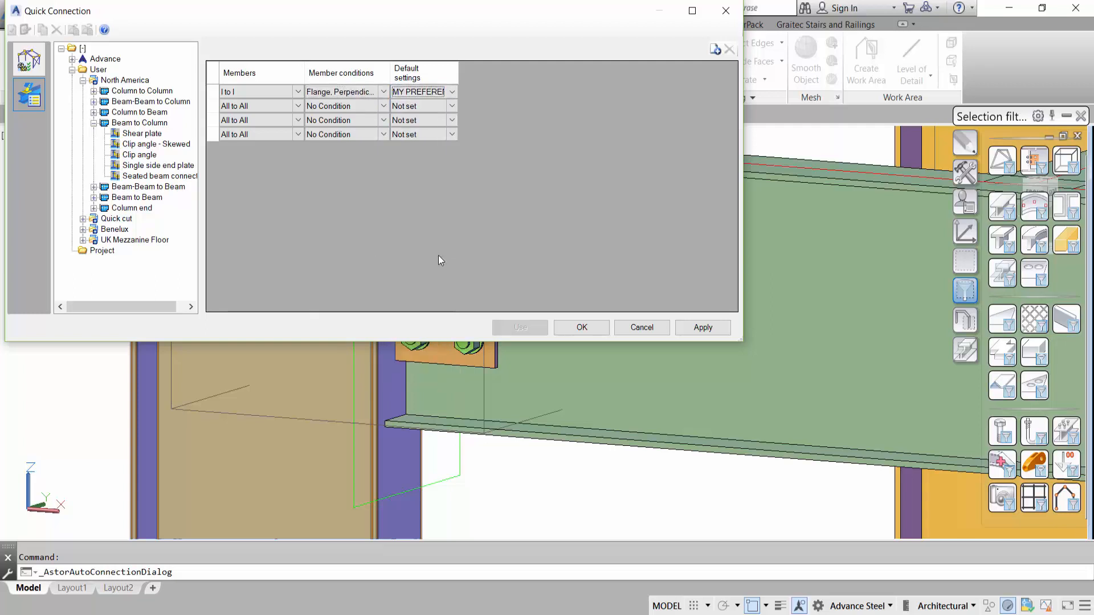
- Set the second connection situation to I to I members, Web, Perpendicular condition and MY PREFERENCE default settings
click(297, 106)
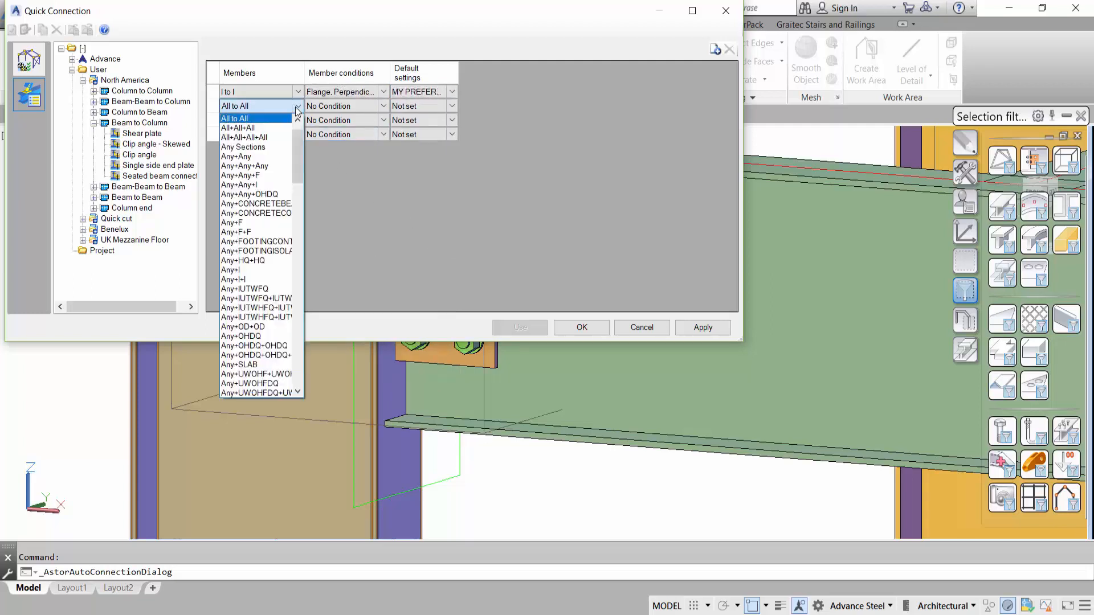
drag(300, 147, 303, 238)
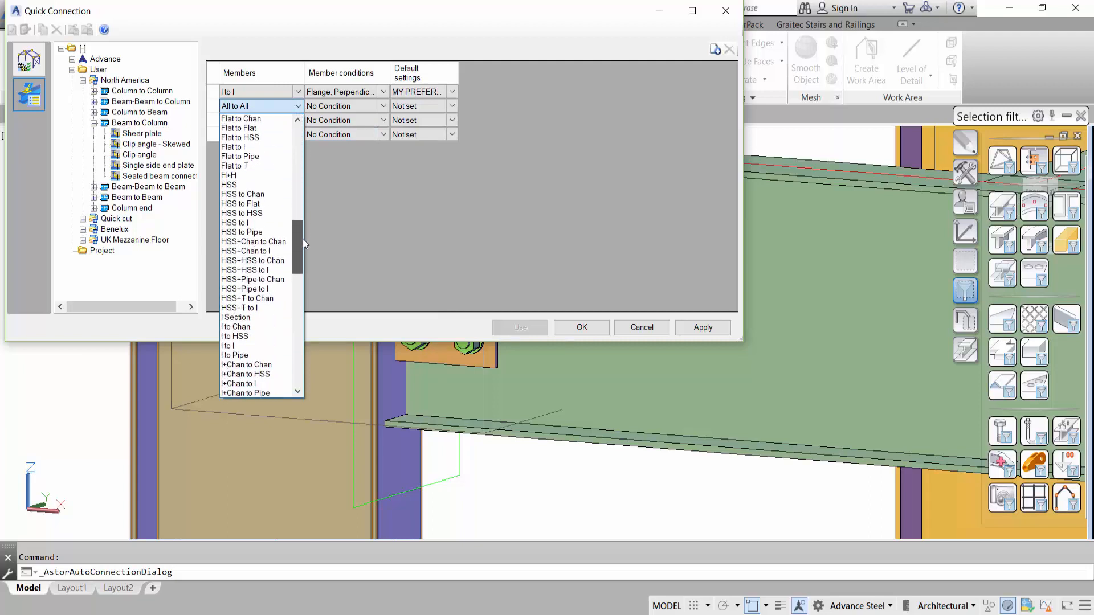
click(283, 345)
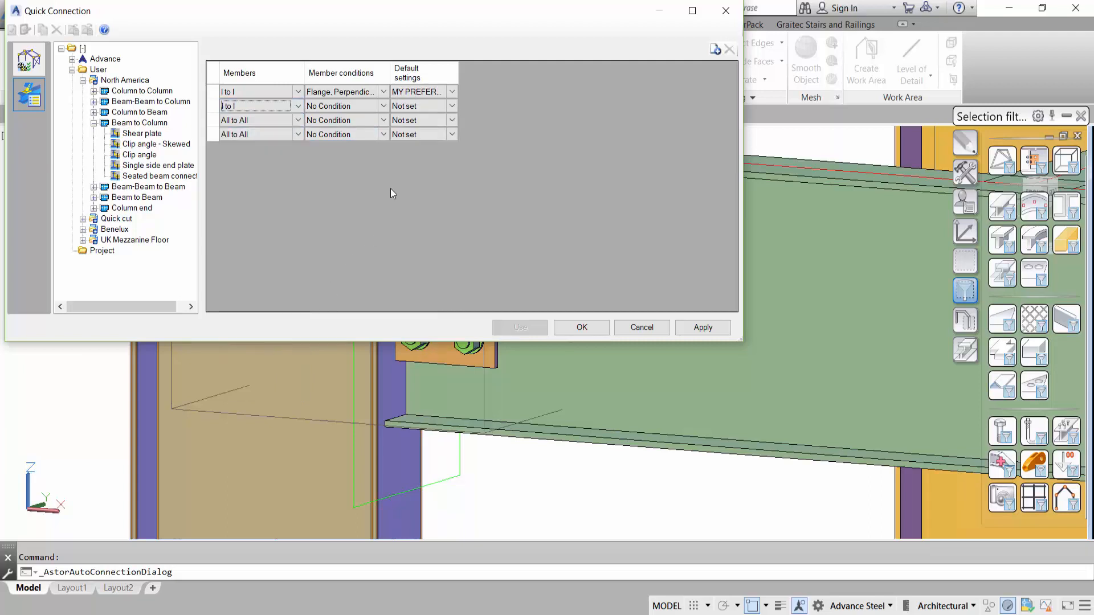
click(383, 106)
drag(385, 302, 386, 329)
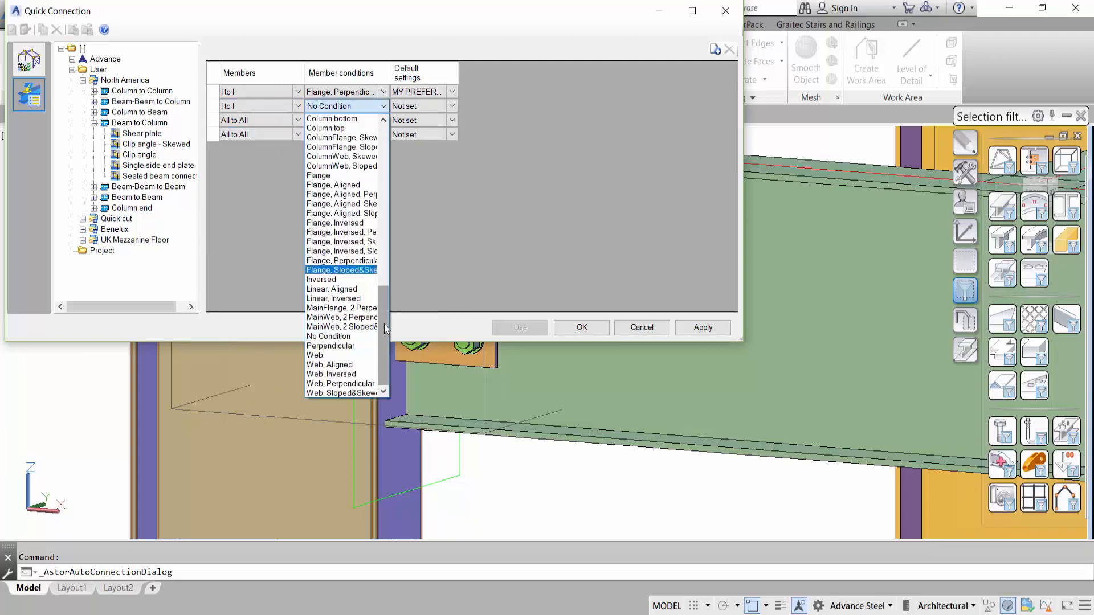
click(341, 383)
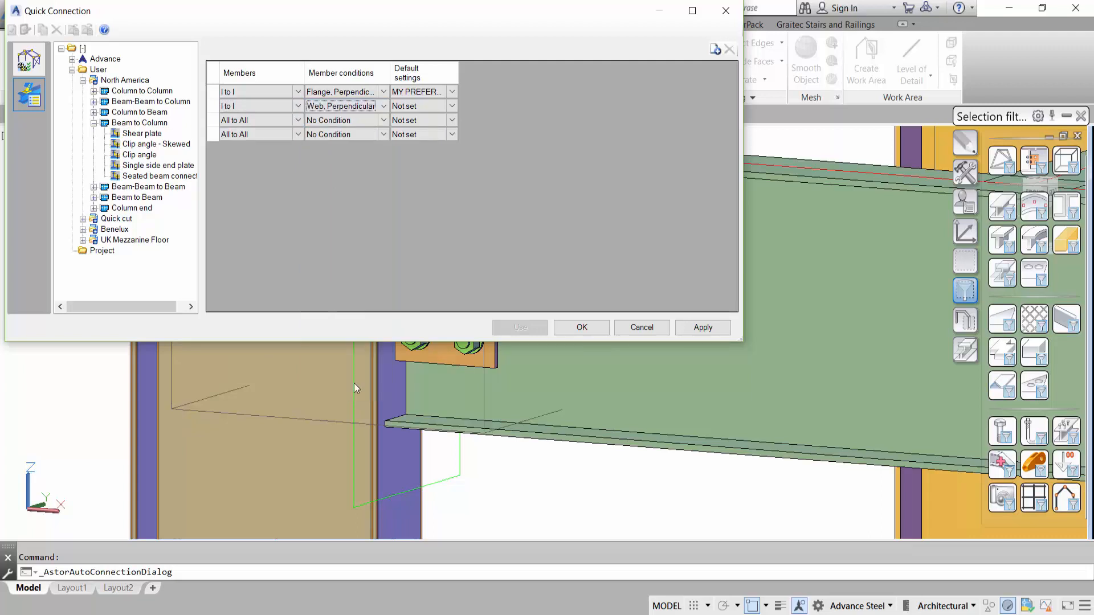
click(419, 106)
click(452, 106)
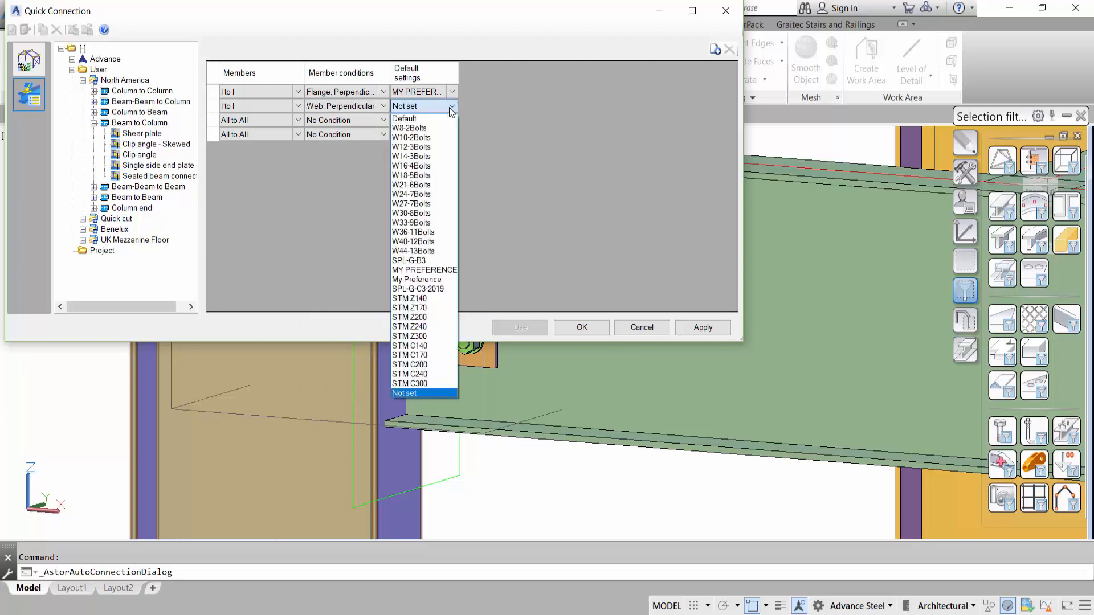
click(435, 271)
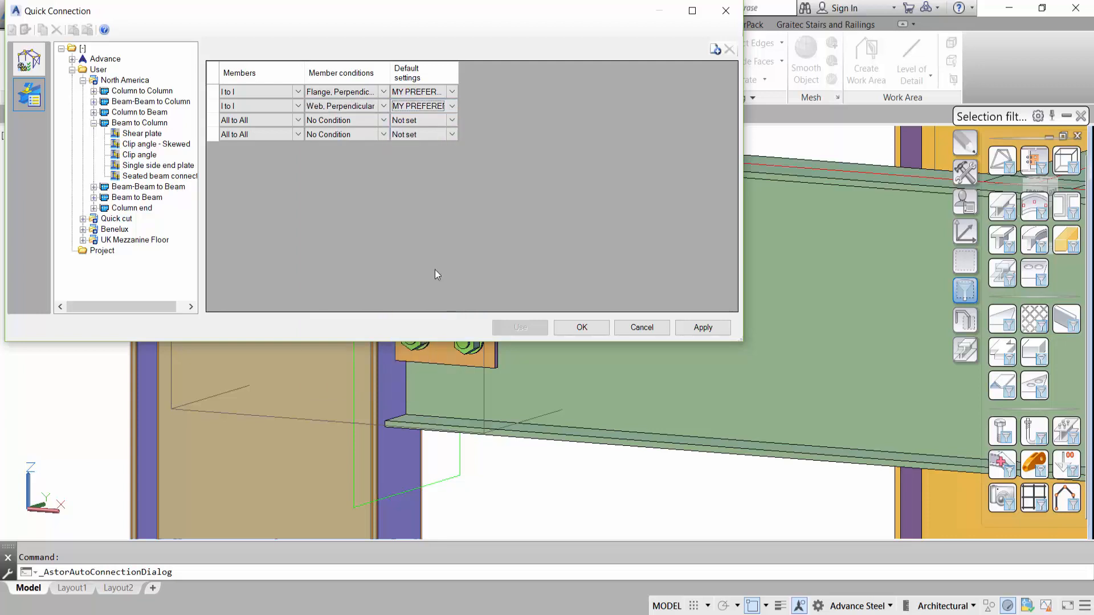
- Set the third connection situation to I to HSS members with the Flange, Perpendicular condition
click(297, 121)
drag(296, 158, 322, 263)
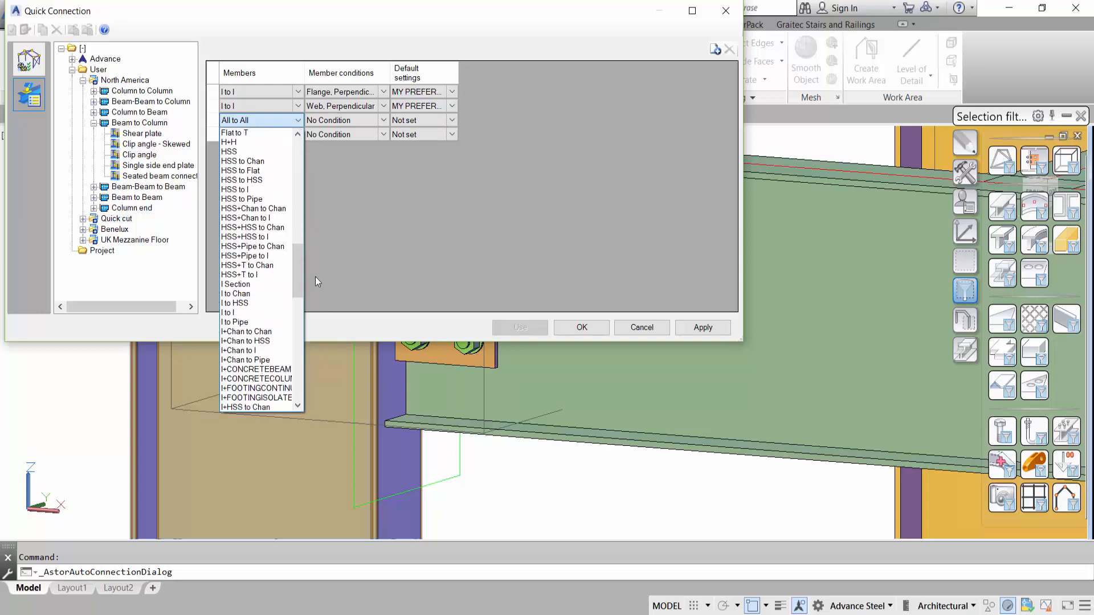
click(266, 304)
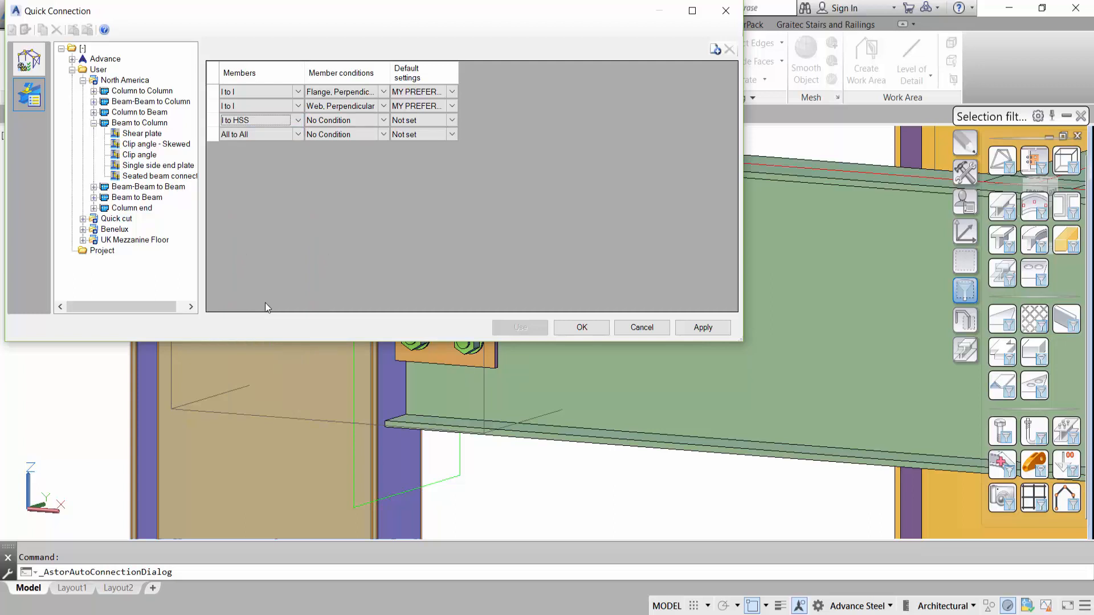
click(385, 121)
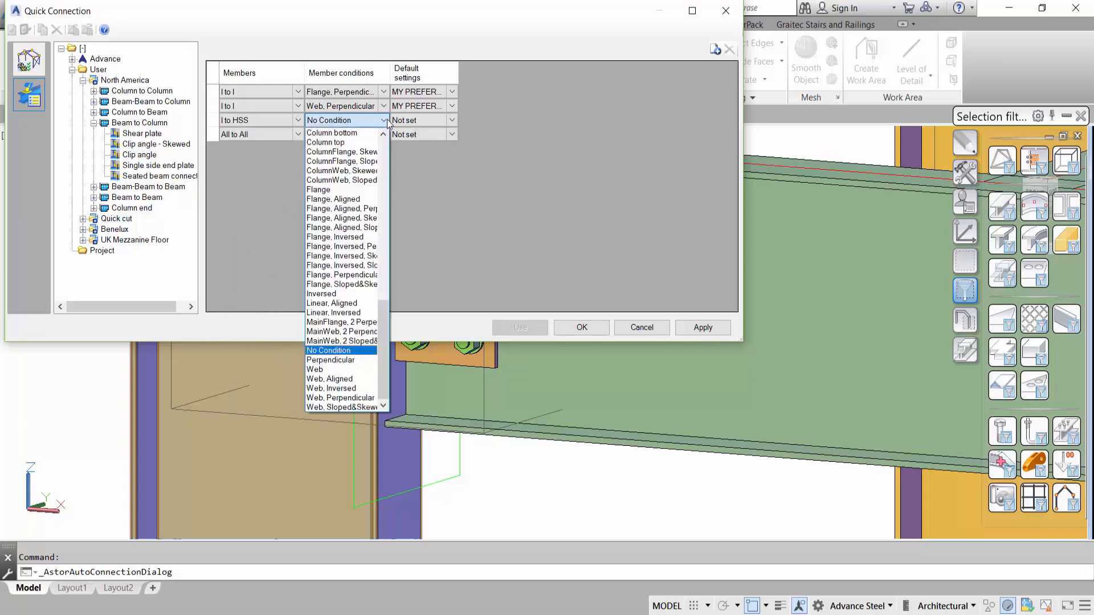
click(346, 277)
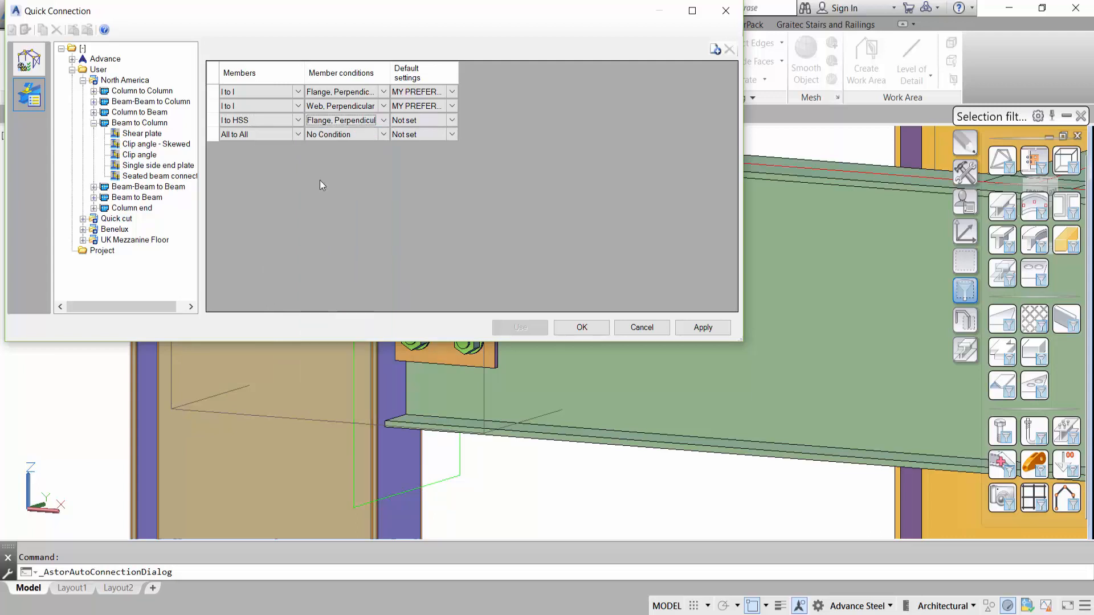
- Set the fourth connection situation to I to I members with the Web, Perpendicular condition
click(297, 134)
drag(298, 147, 297, 308)
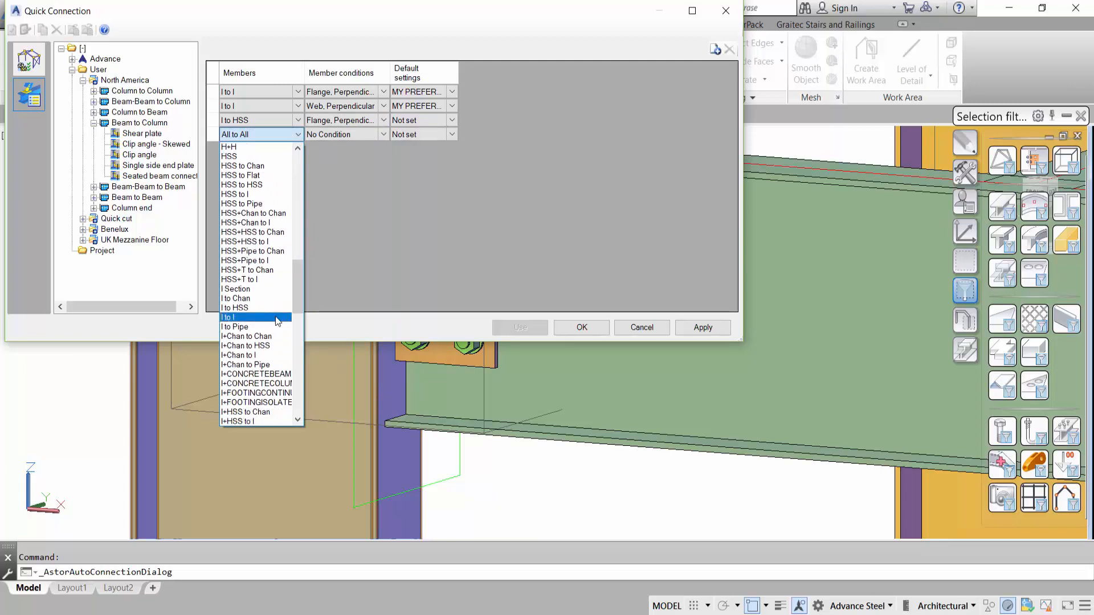
click(275, 317)
click(383, 136)
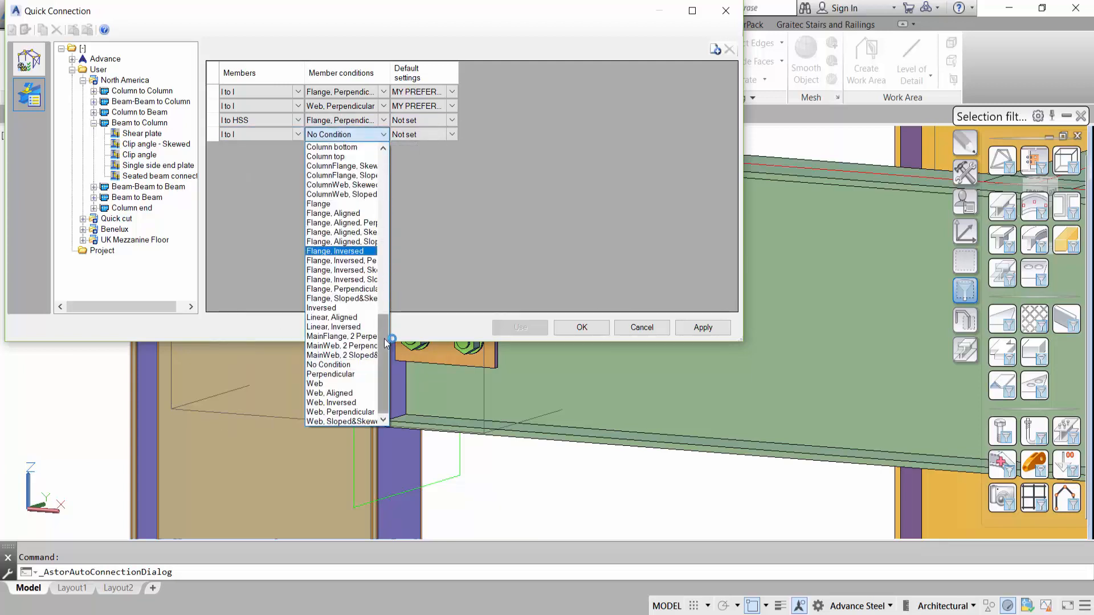
click(341, 412)
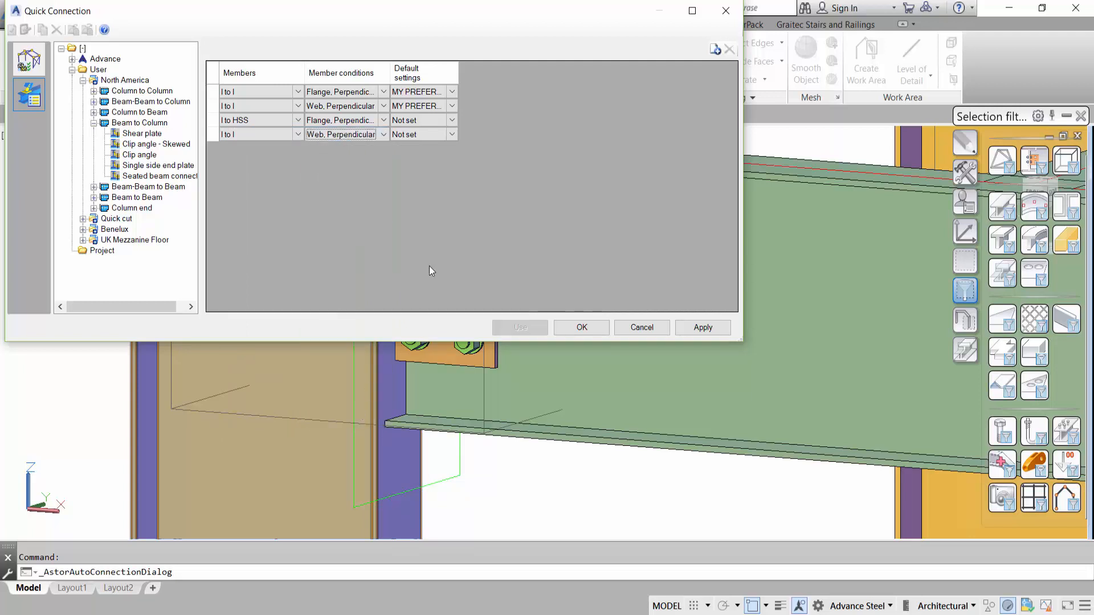
- Assign MY PREFERENCE default settings to the third and fourth connection situations, then apply the changes and close the Quick Connection configuration
drag(389, 73, 434, 73)
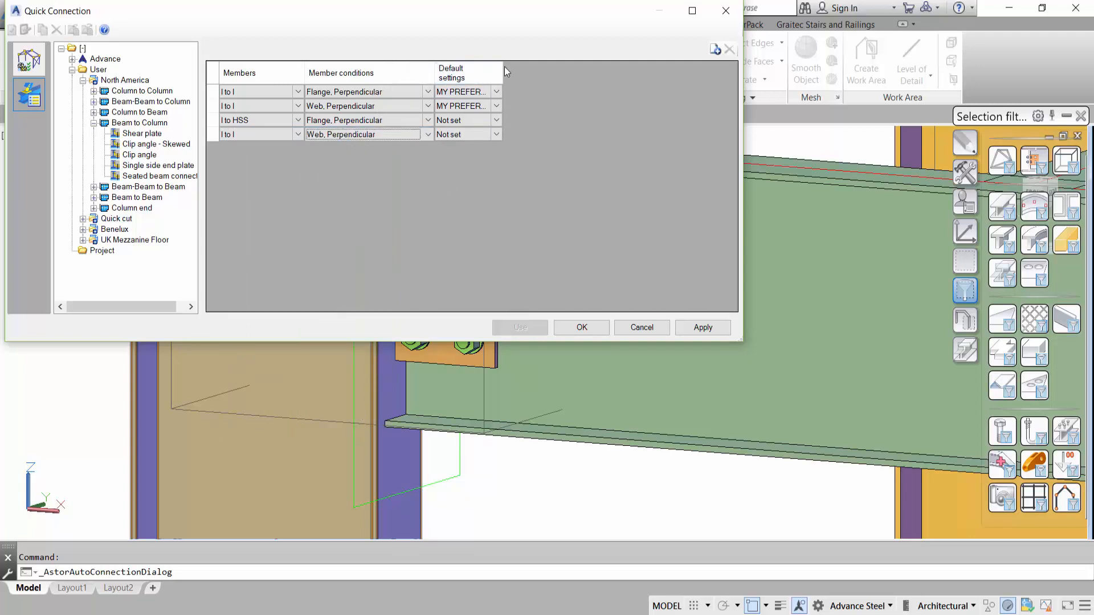
drag(504, 71, 569, 65)
click(567, 110)
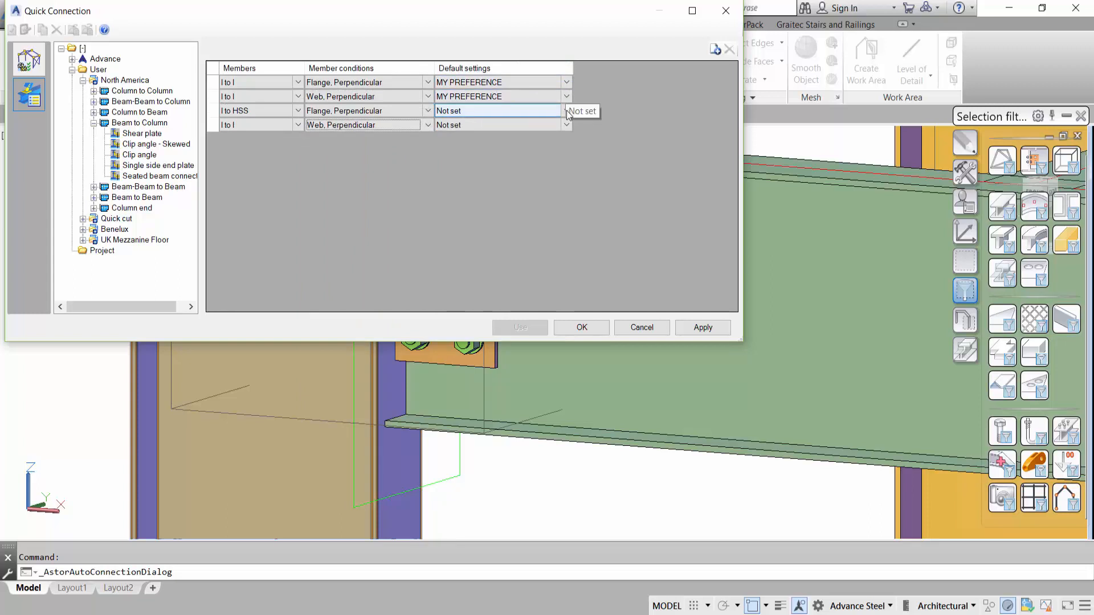
click(567, 111)
click(503, 275)
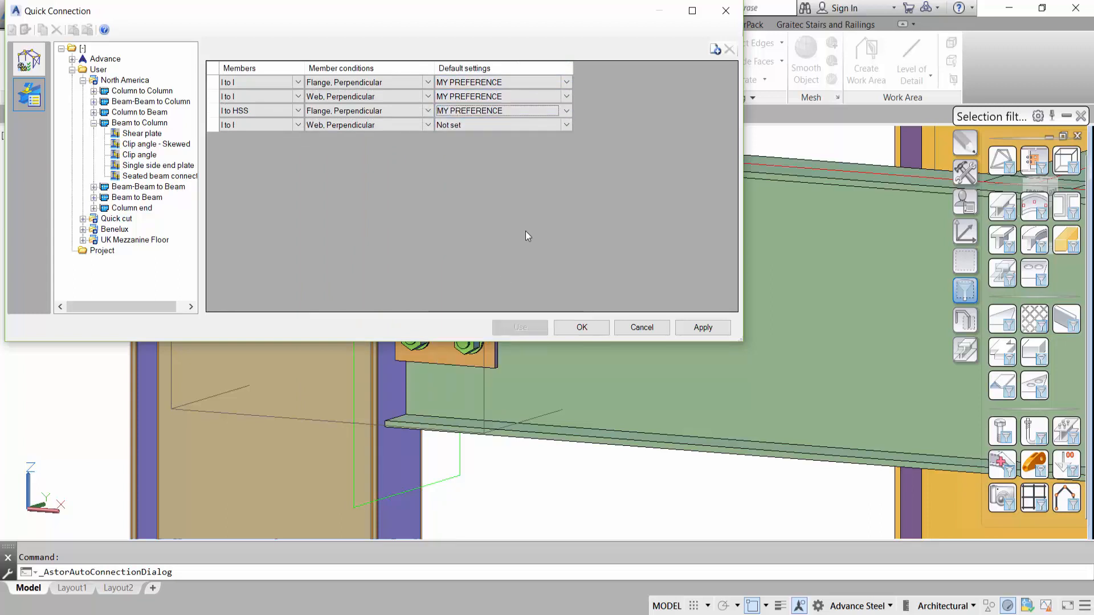
click(566, 125)
click(567, 124)
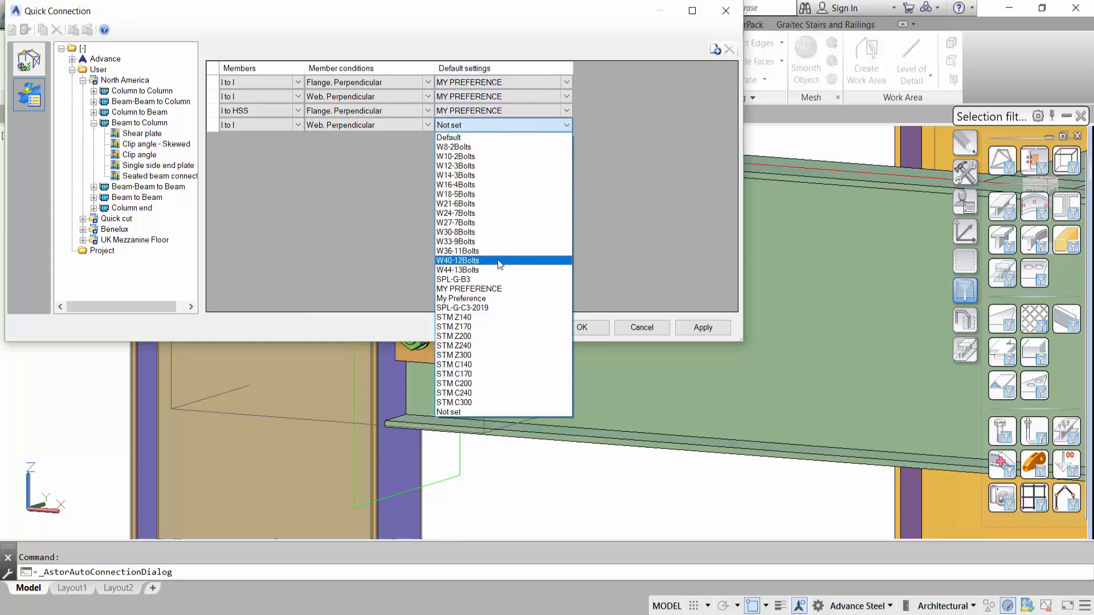
click(497, 289)
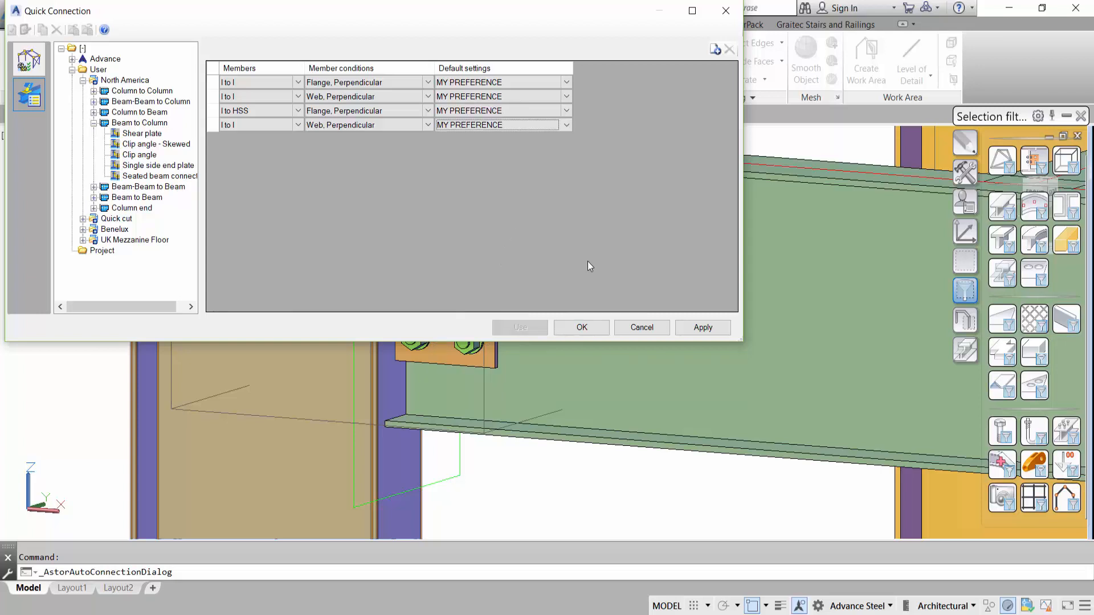
click(705, 329)
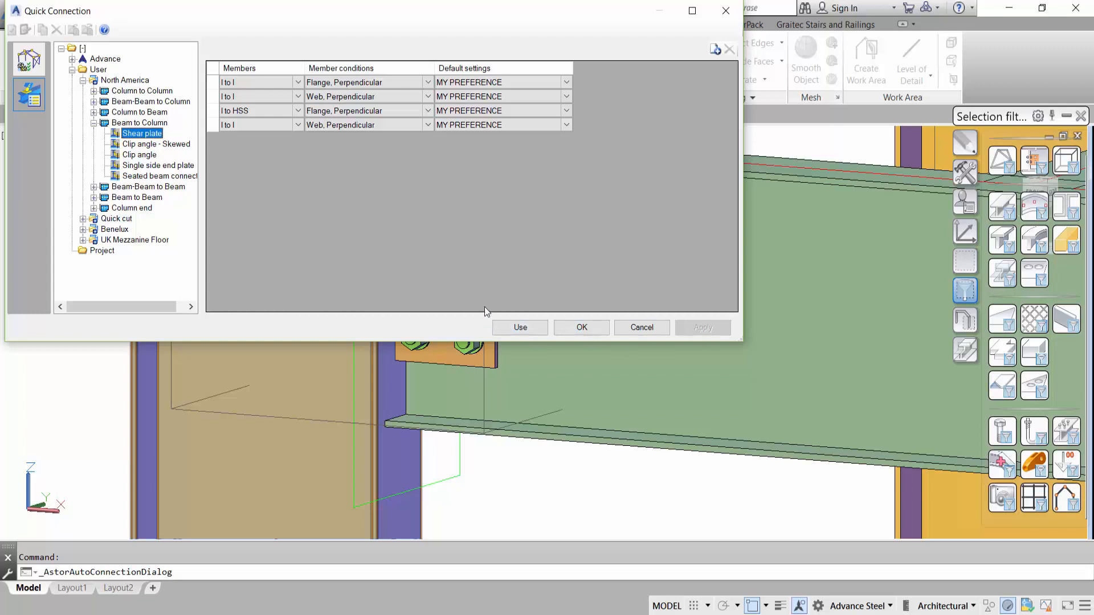
click(727, 14)
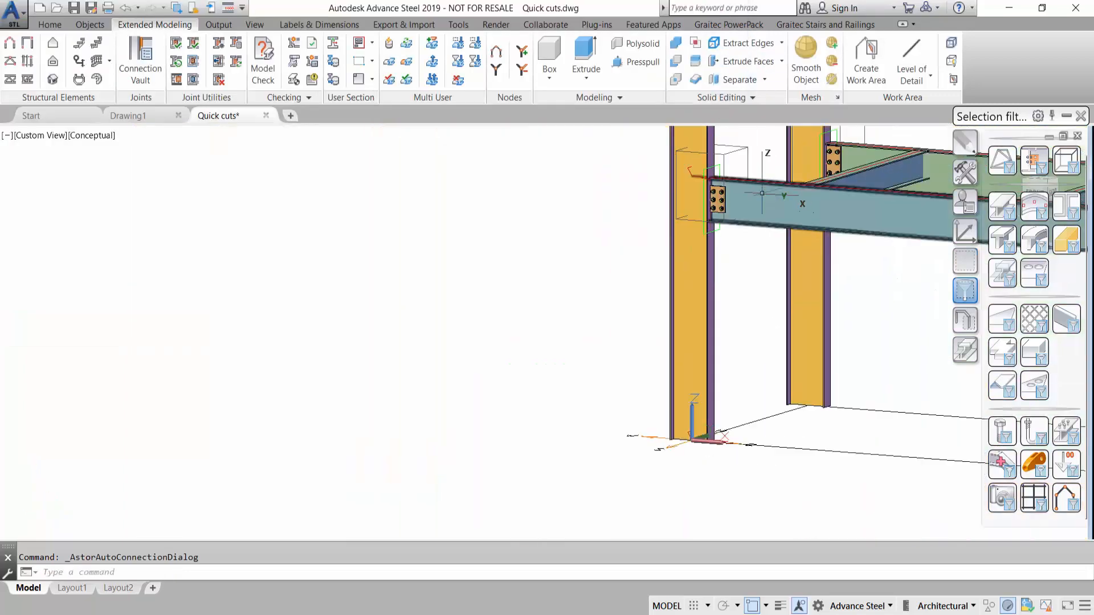
- Show the frame in SE Isometric view and erase all existing beam to column connections using a selection filter
click(36, 135)
click(55, 268)
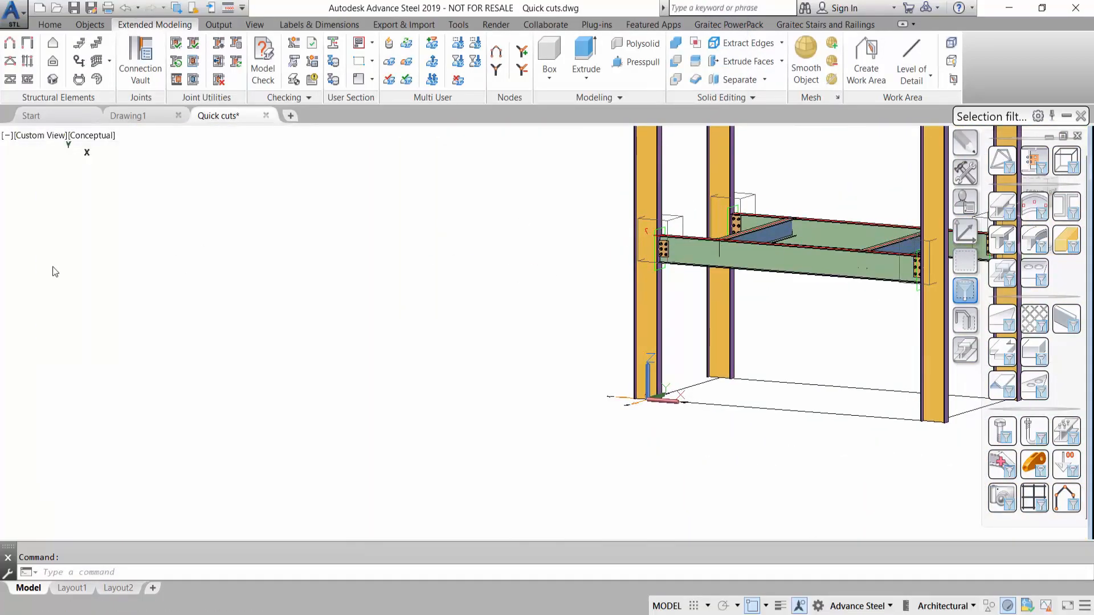
click(966, 263)
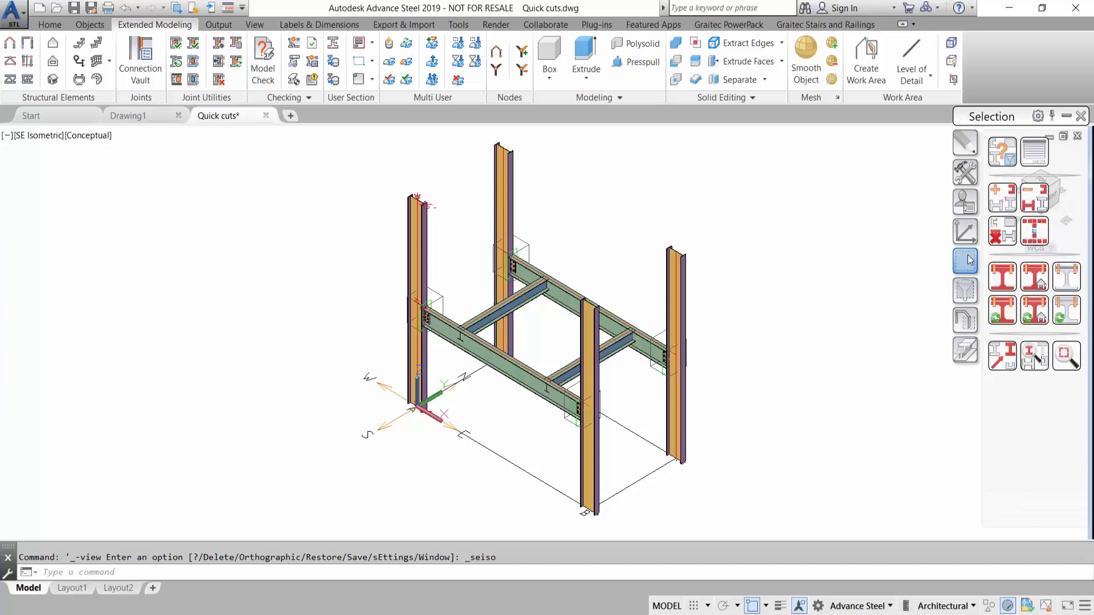
click(967, 293)
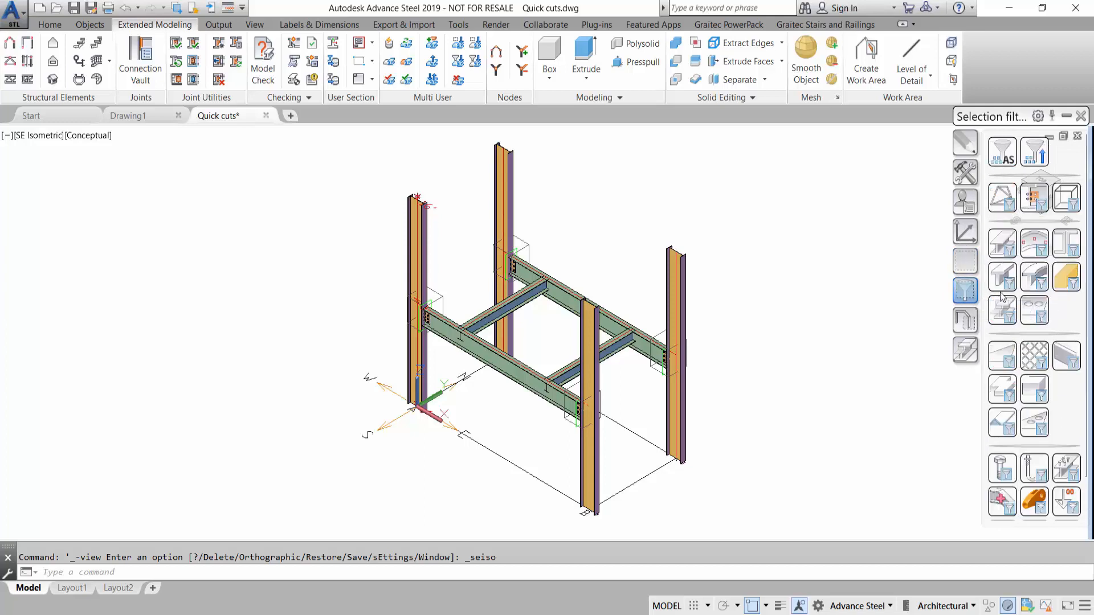
click(1002, 311)
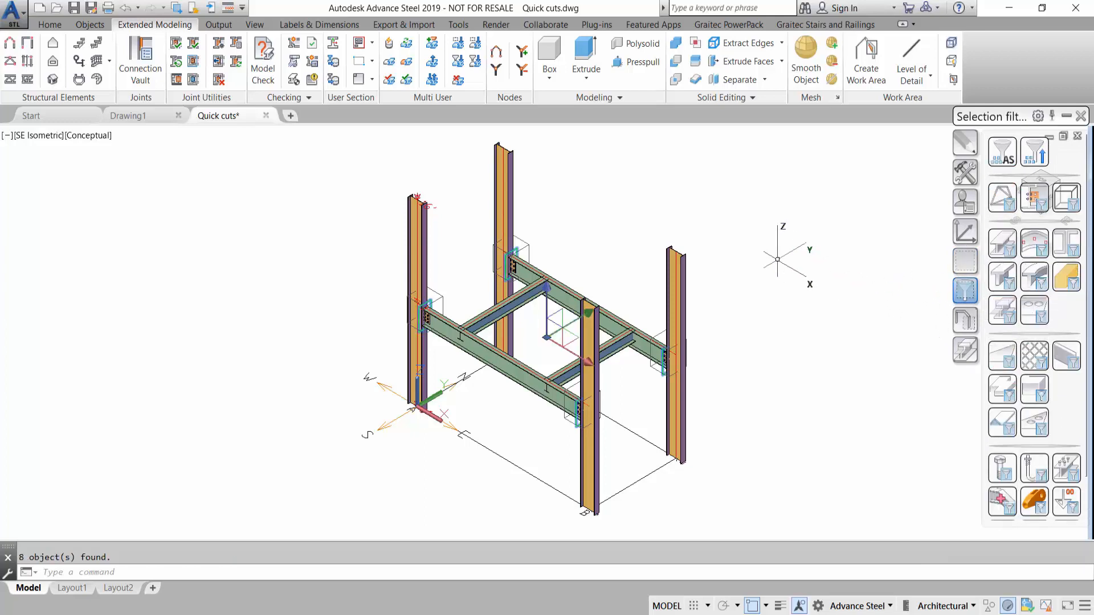
right_click(778, 257)
click(809, 299)
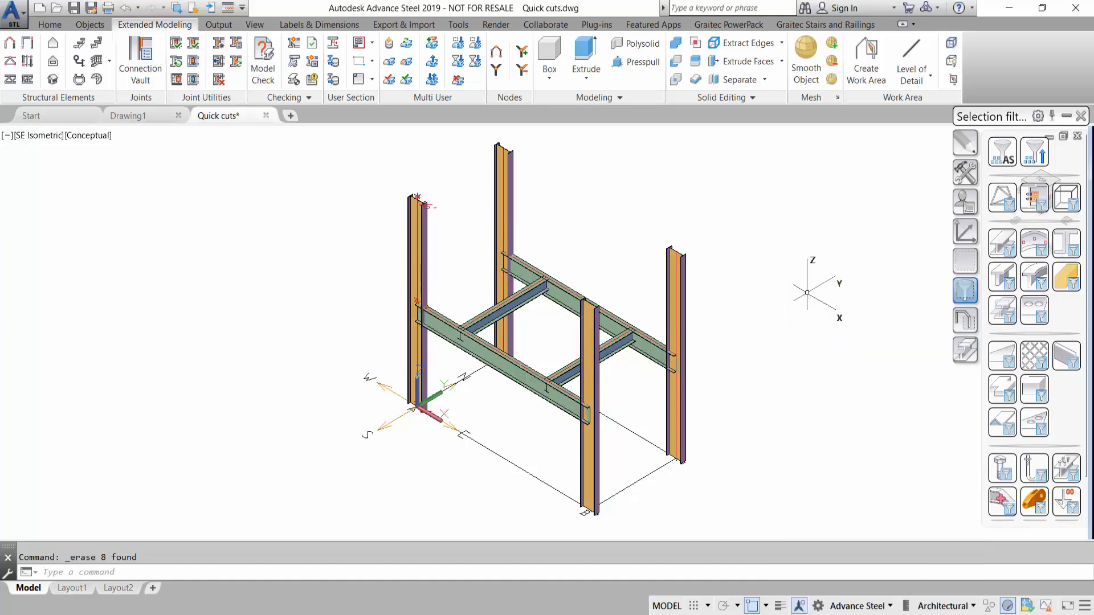
- Use the configured North America Quick Connection rules to place new shear plate connections on the frame and inspect one beam to column joint
click(217, 41)
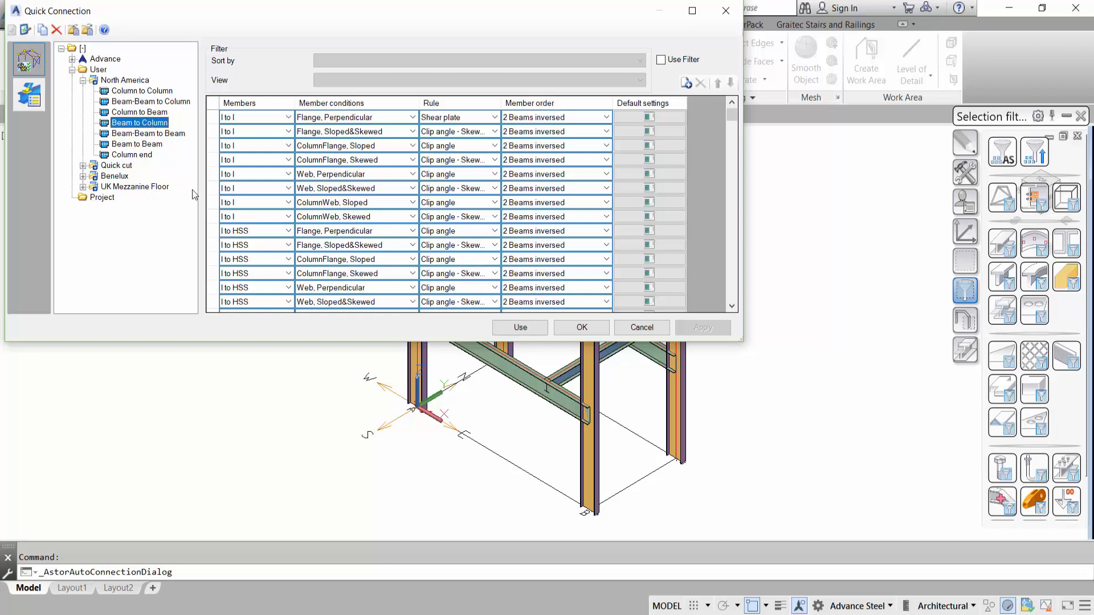
click(518, 329)
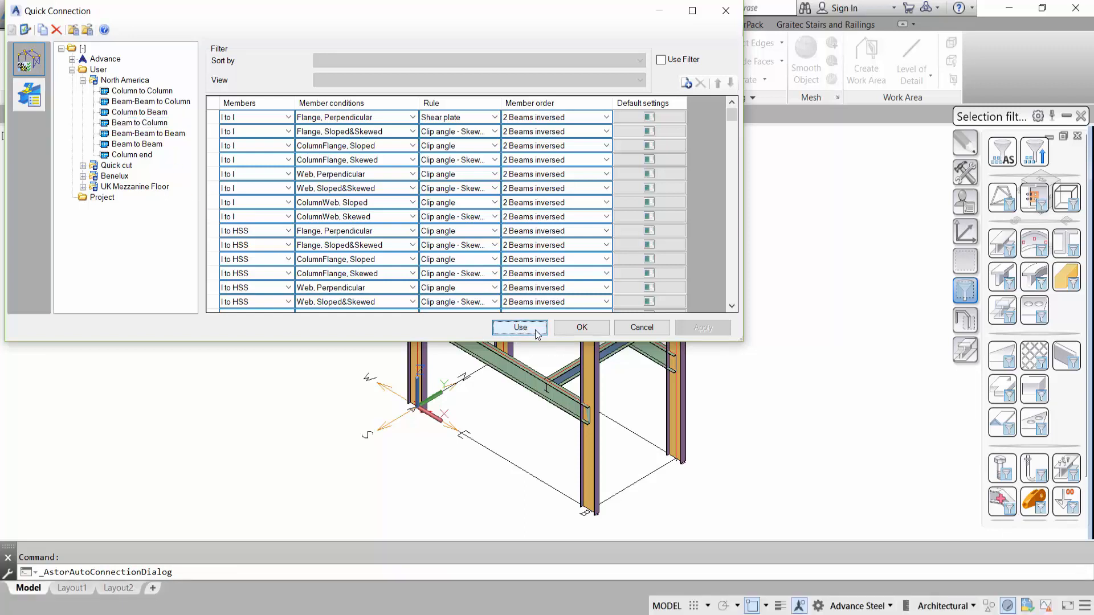
click(577, 329)
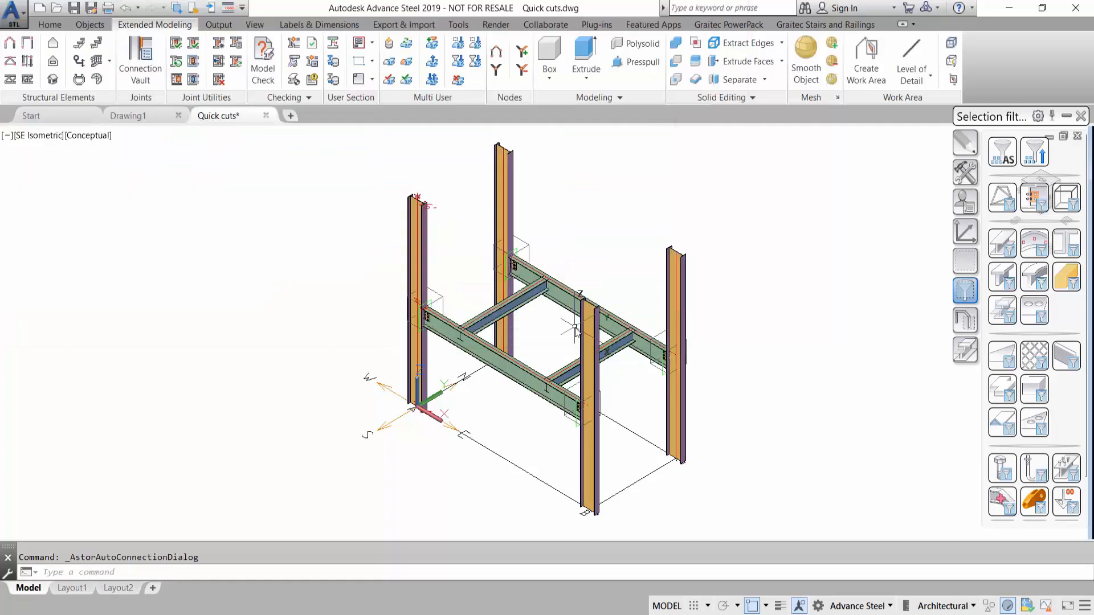
scroll(417, 324, up, 2)
scroll(417, 324, up, 4)
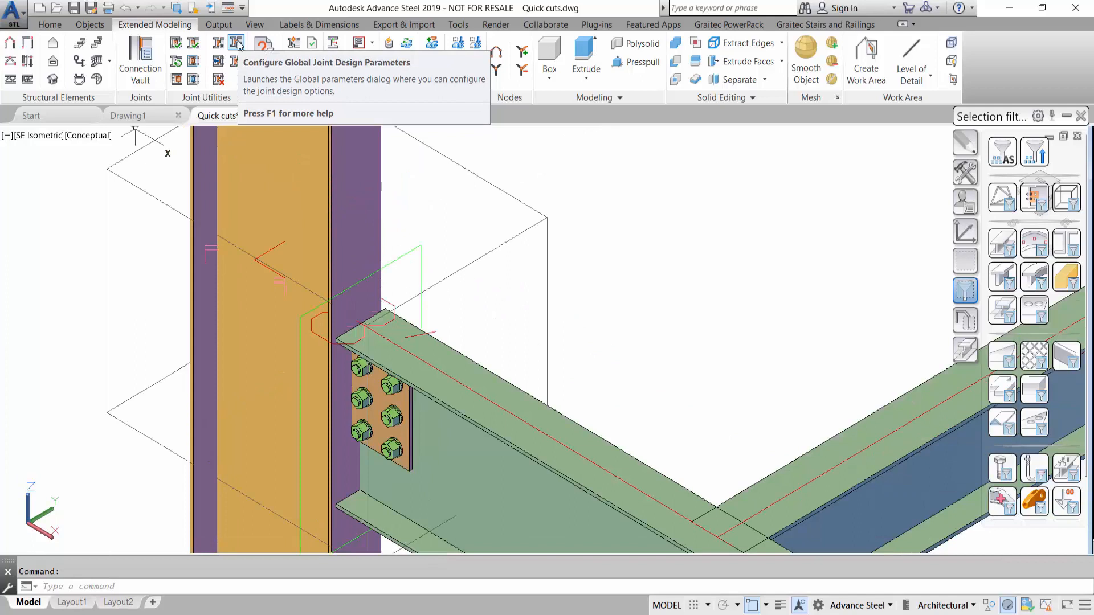
- Set the number of rows for the 16" nominal depth to 2 in the global shear plate parameters, then view the clip angle settings
click(237, 44)
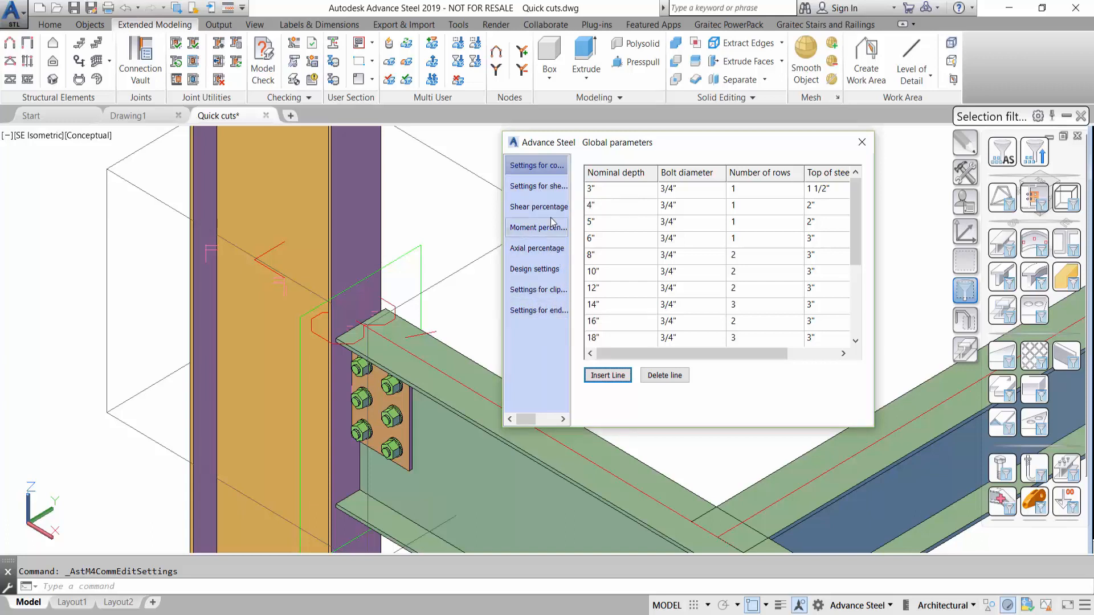
click(536, 186)
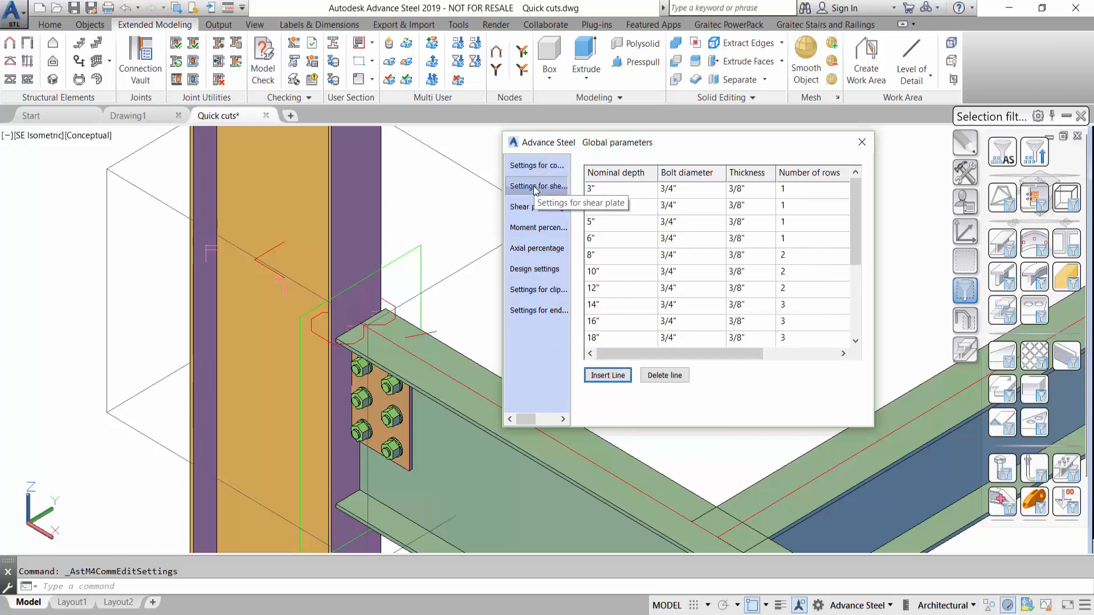
click(607, 323)
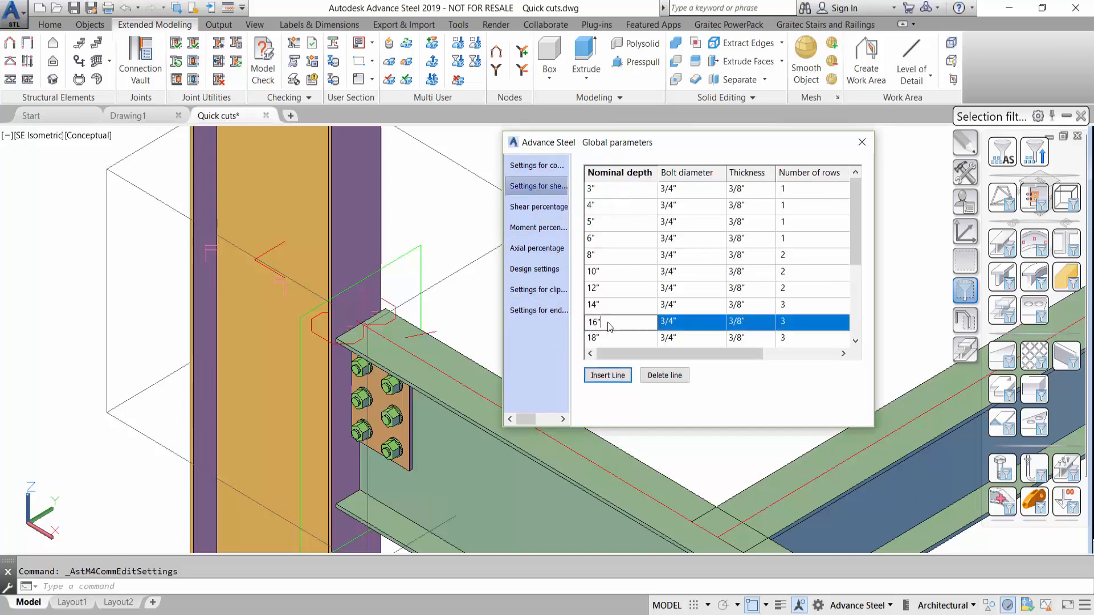
click(793, 321)
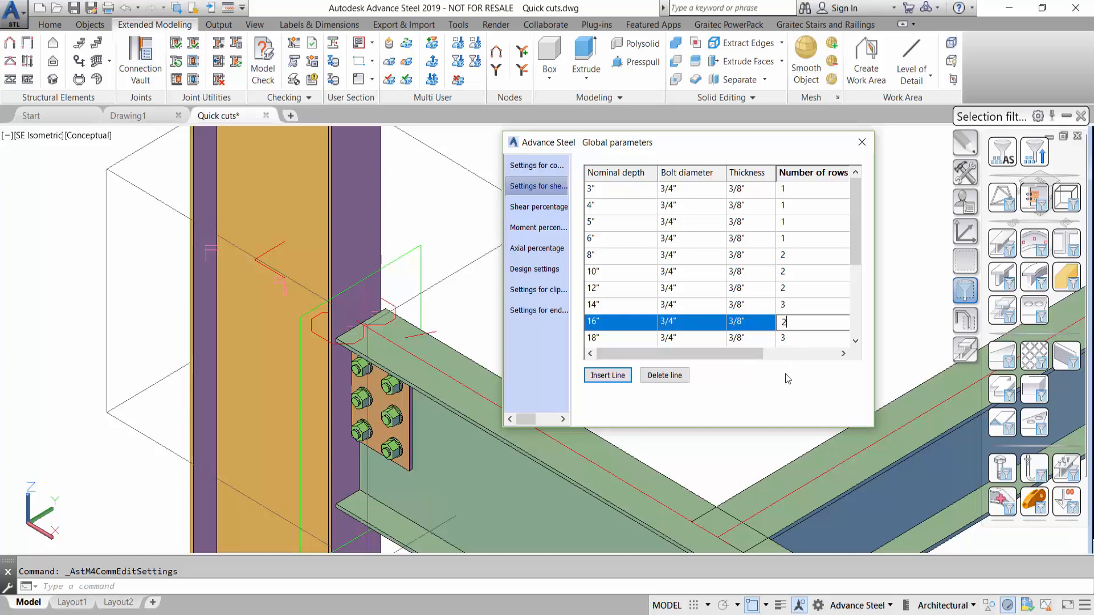
click(531, 292)
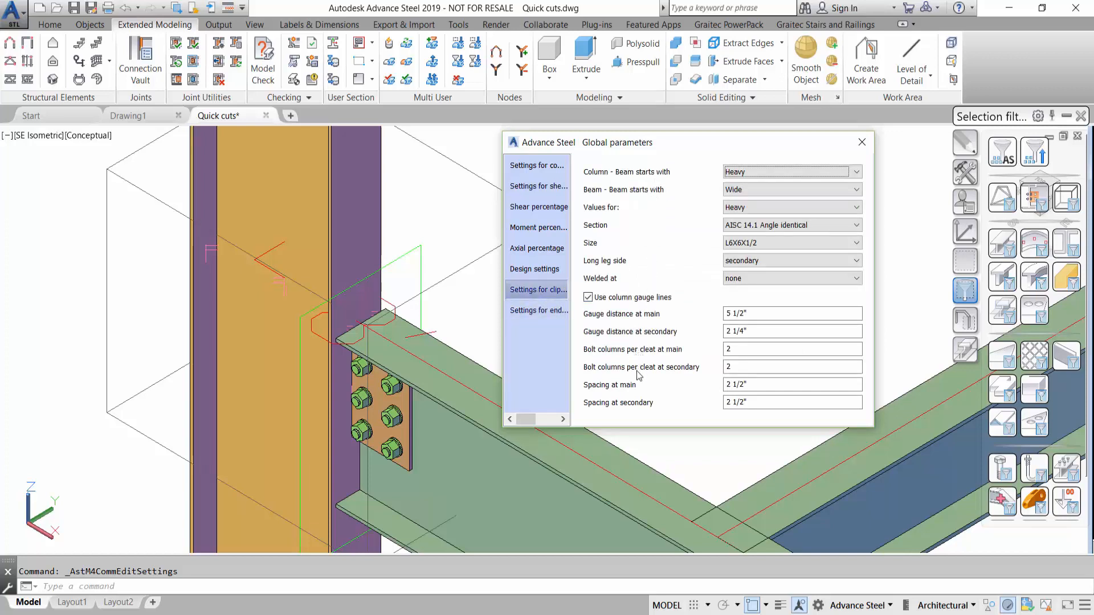
- Close the global parameters and set the default column stiffener to Top for the I to I, Flange, Perpendicular shear plate rule in Quick Connection
click(860, 143)
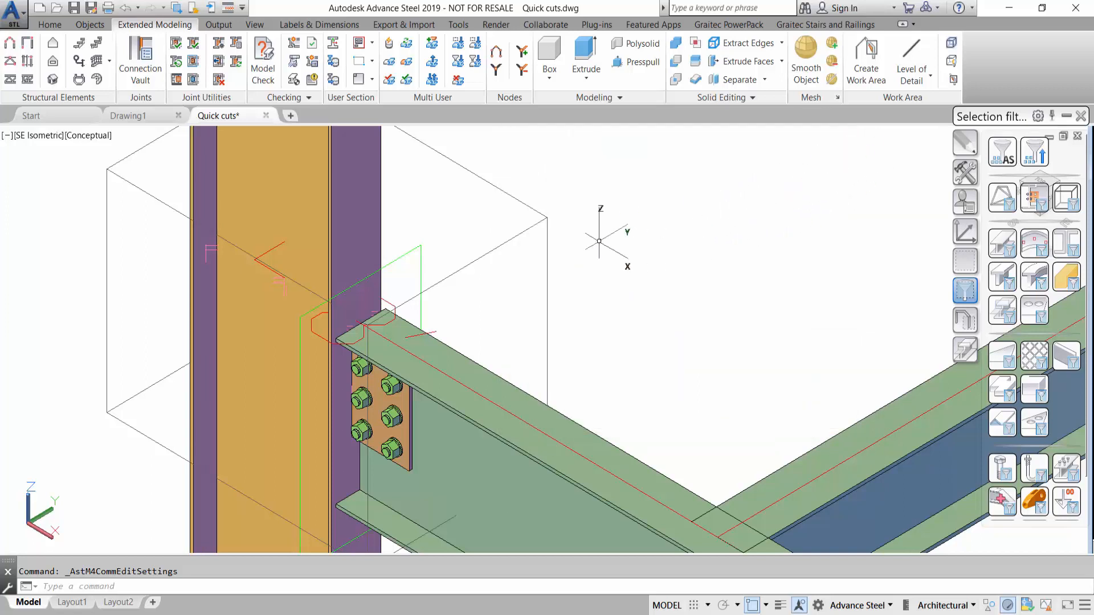
click(220, 42)
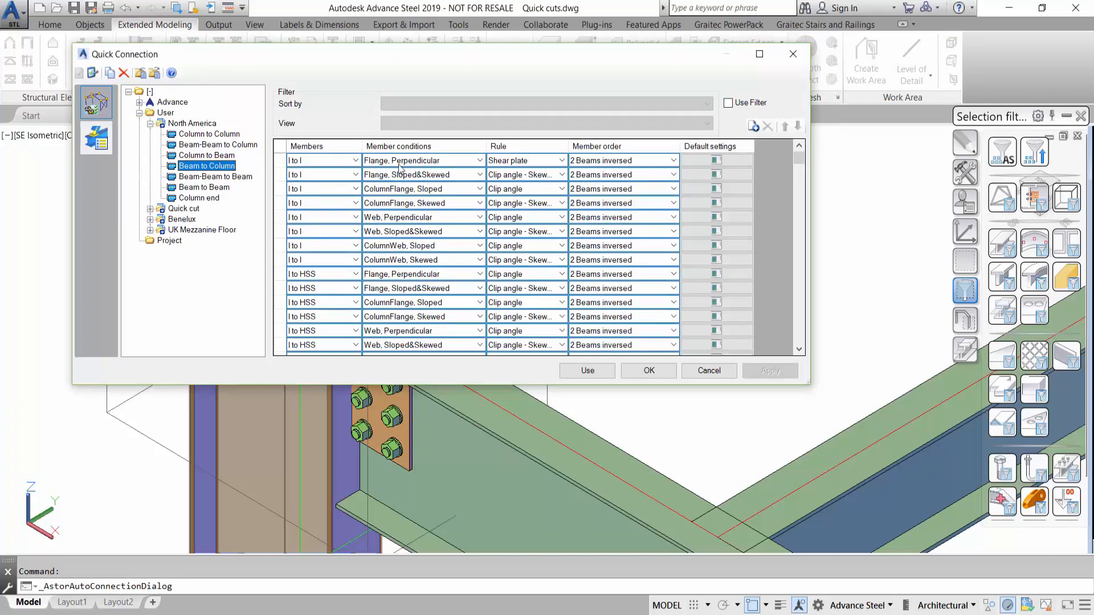
click(726, 161)
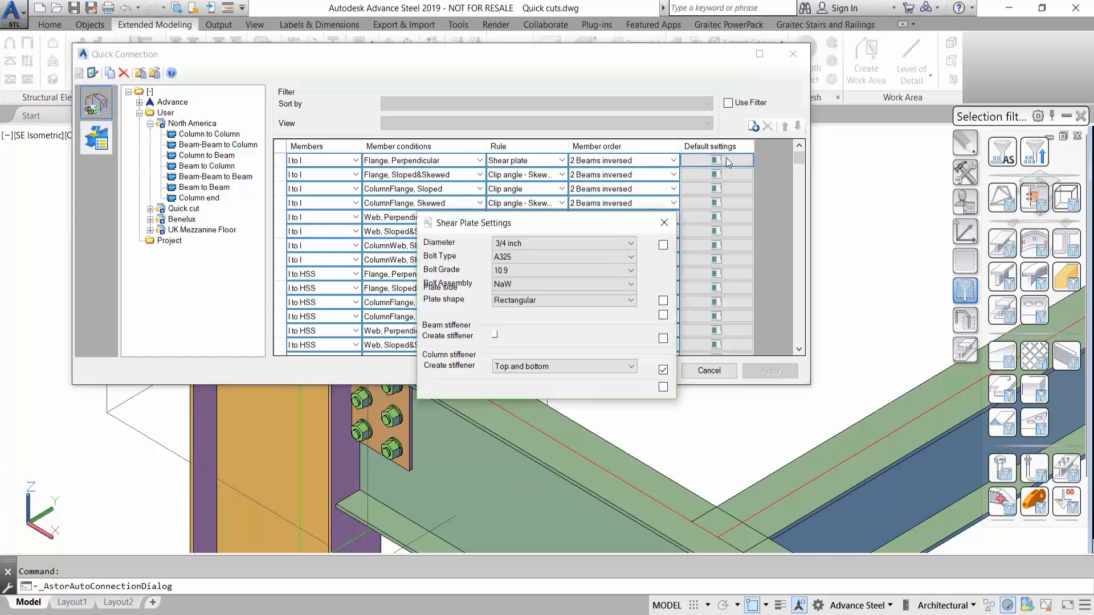
click(631, 366)
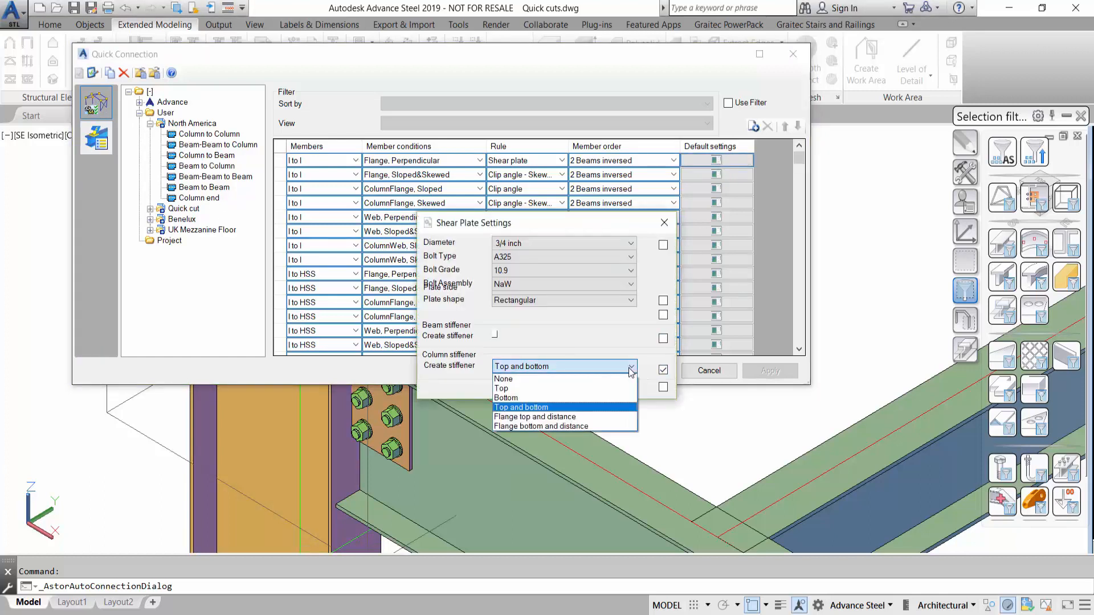
click(615, 391)
click(663, 370)
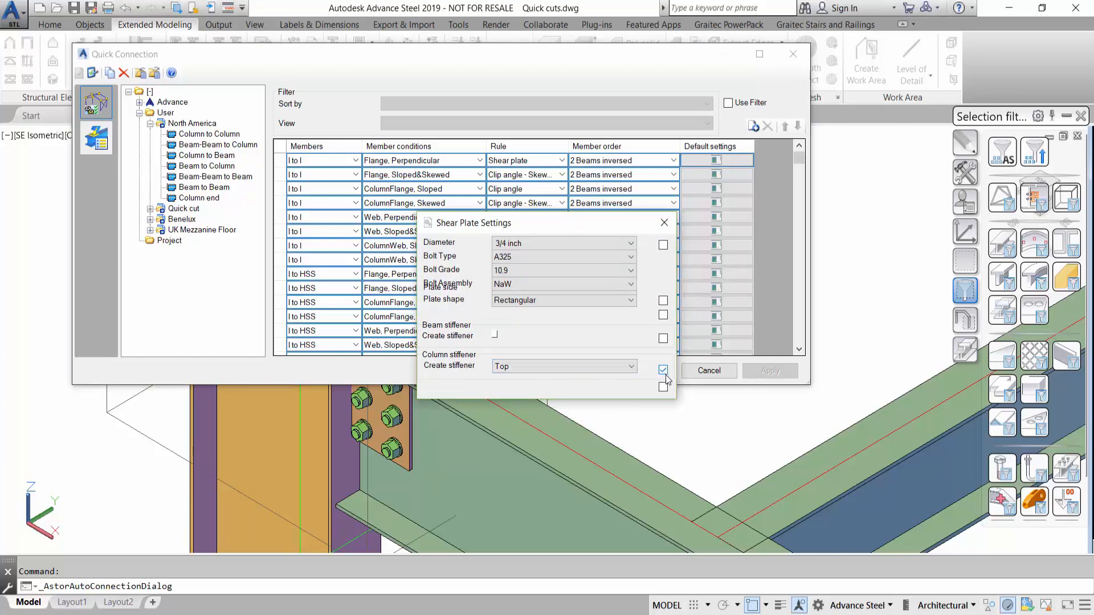
click(664, 223)
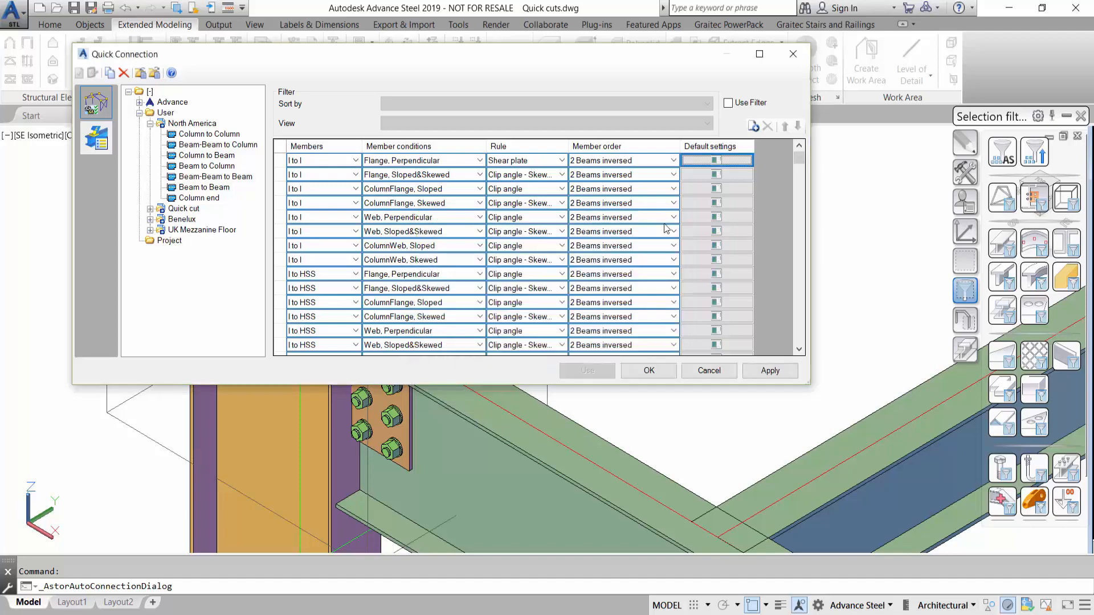
click(662, 370)
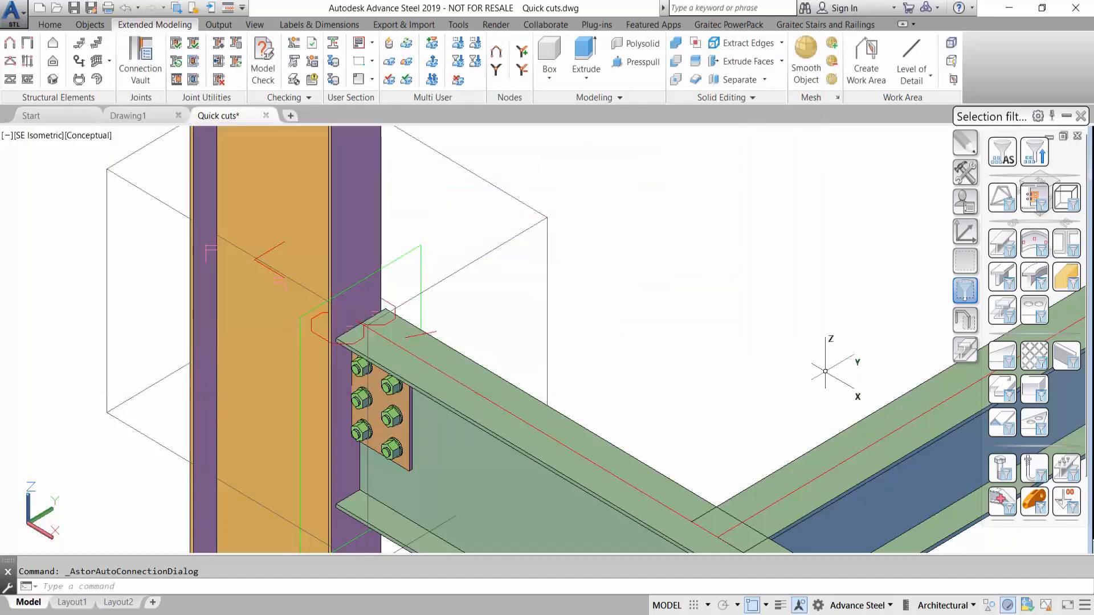
- Select all existing connections in the frame with the connection selection filter and erase them
click(1002, 311)
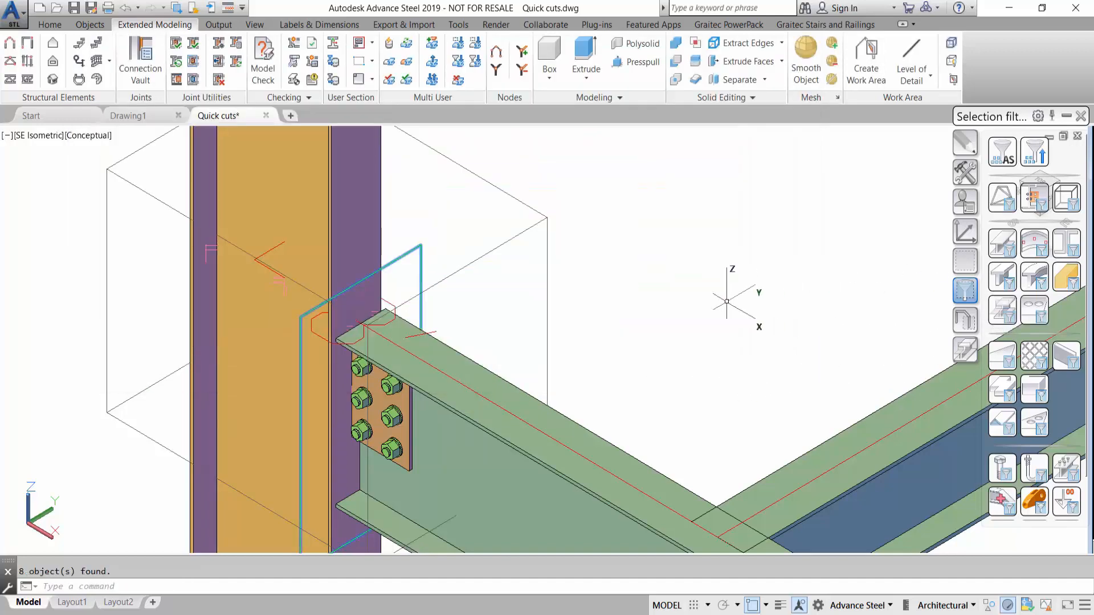
right_click(604, 282)
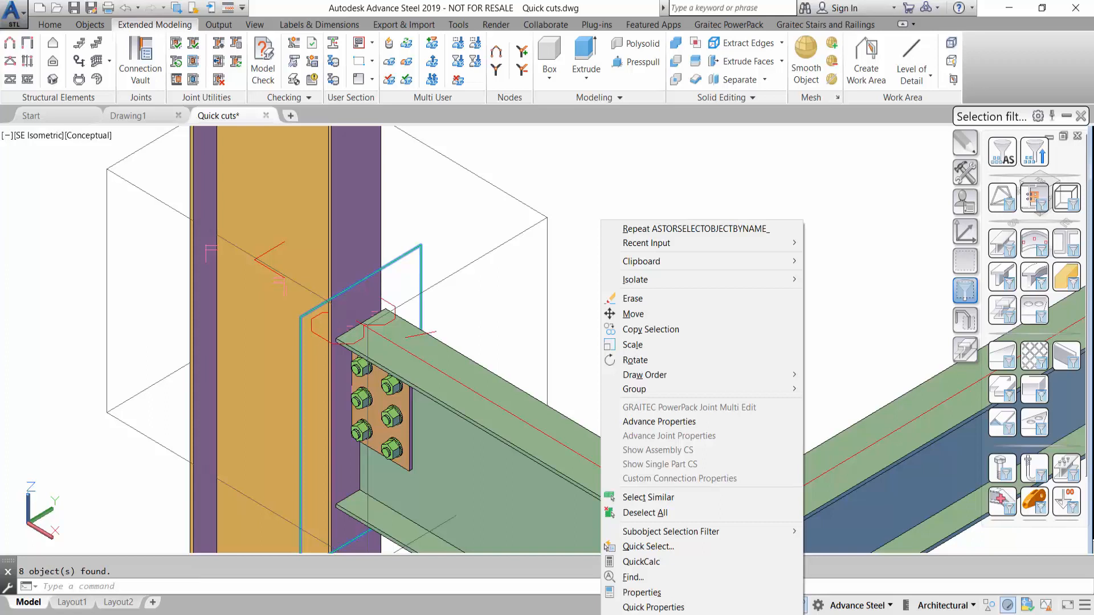
click(650, 300)
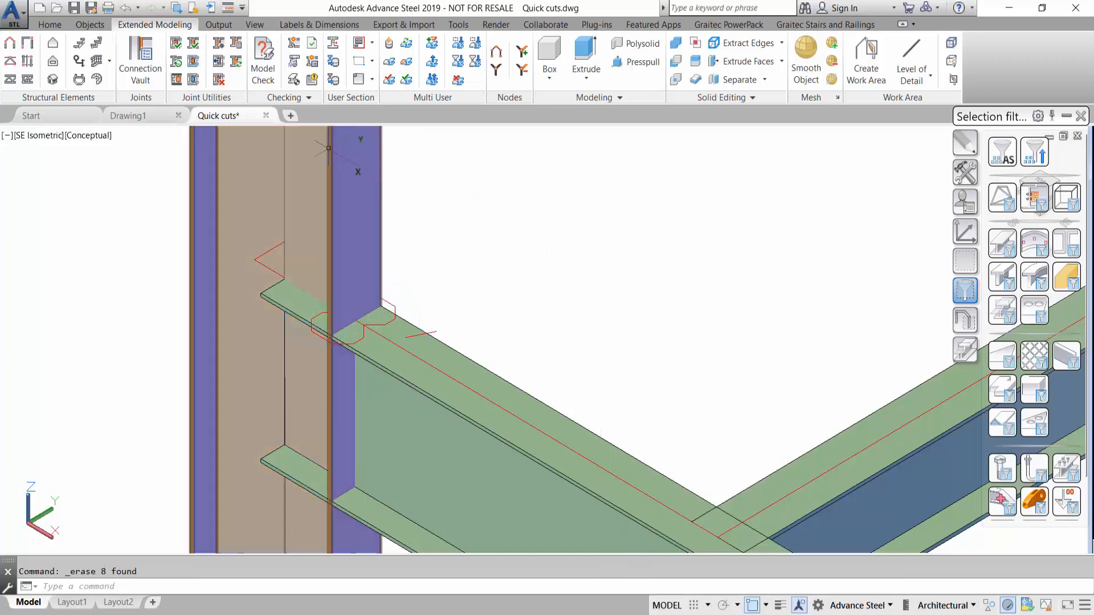
- Apply the North America Beam to Column Quick Connection rules to regenerate the frame's joints, then close the configuration
click(218, 43)
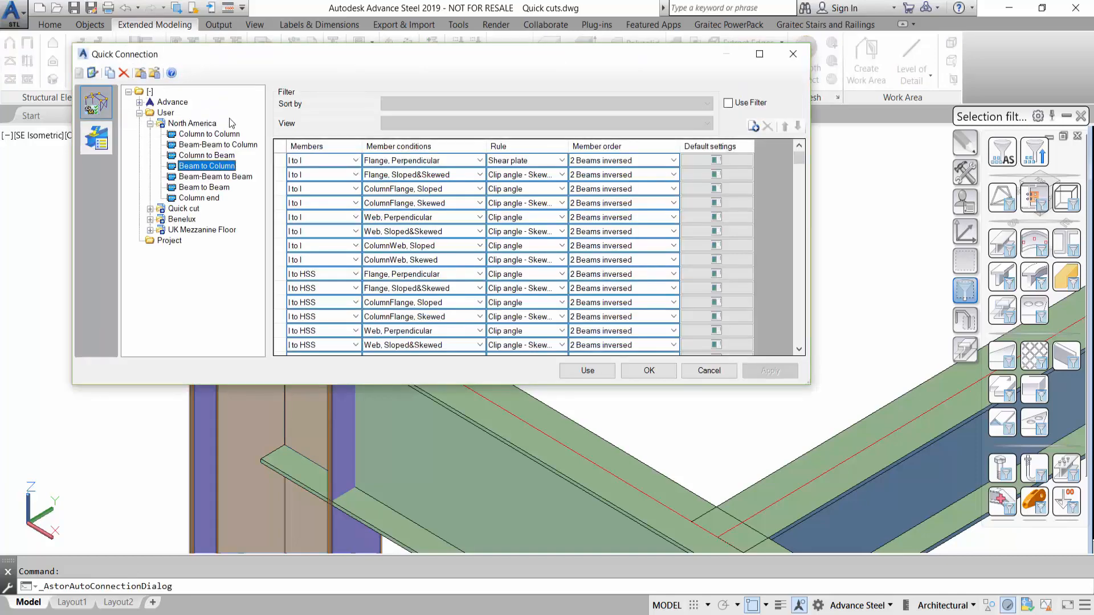
click(605, 371)
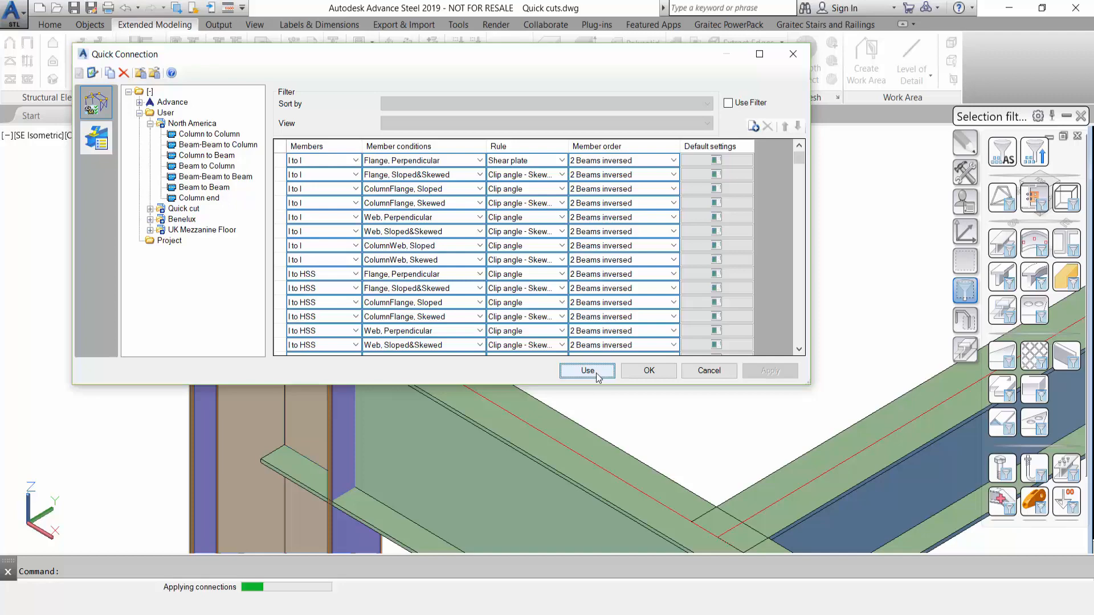
click(649, 371)
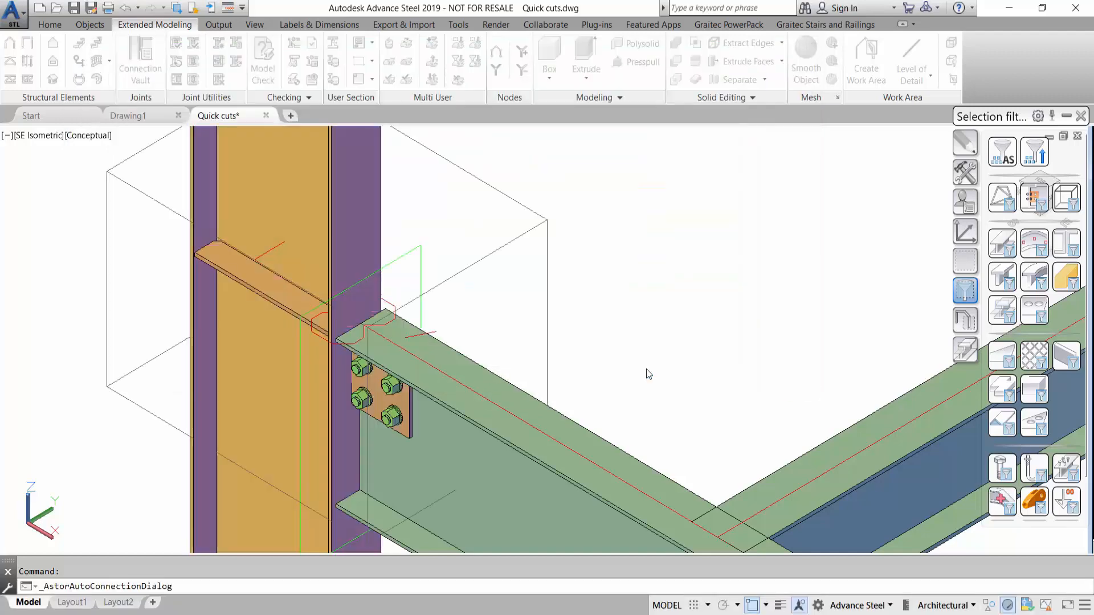